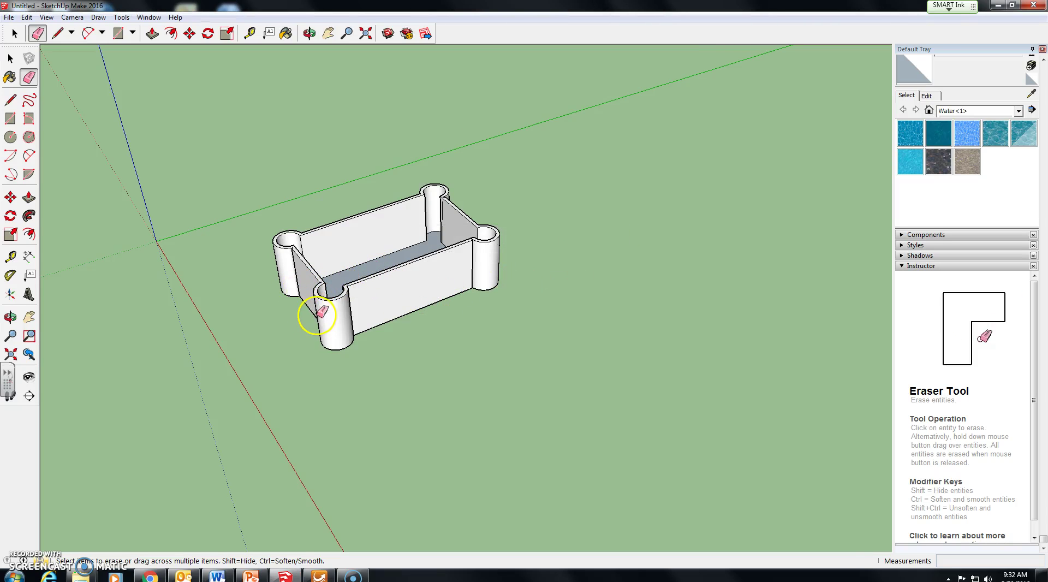
Start a new empty model, discarding the old castle without saving it
{"action": "middle_click_drag", "start_coordinate": [321, 312], "coordinate": [314, 309]}
{"action": "scroll", "coordinate": [306, 297], "scroll_direction": "up", "scroll_amount": 2}
{"action": "scroll", "coordinate": [300, 278], "scroll_direction": "down", "scroll_amount": 3}
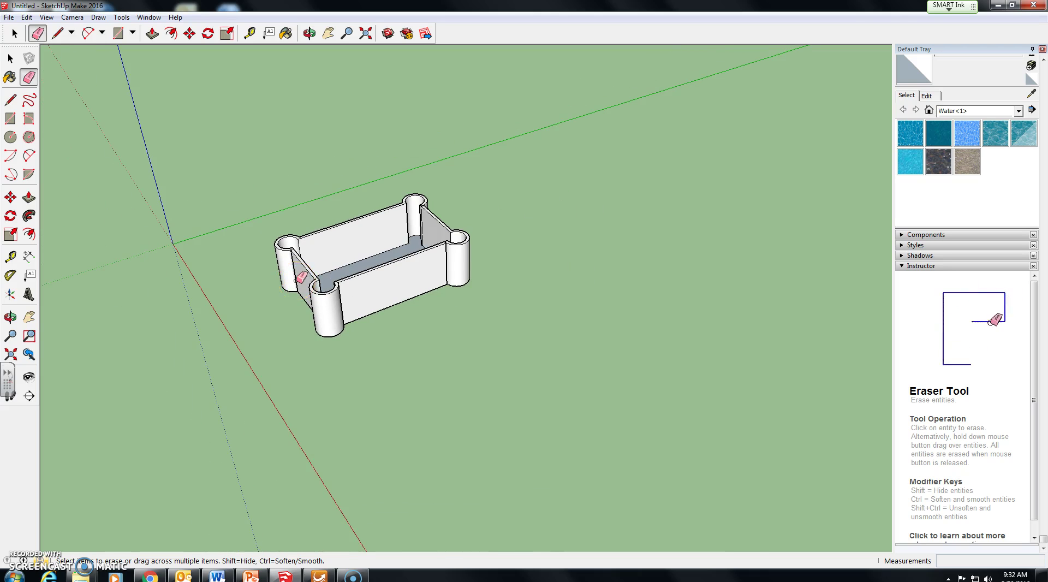
{"action": "scroll", "coordinate": [301, 276], "scroll_direction": "up", "scroll_amount": 2}
{"action": "mouse_move", "coordinate": [300, 276]}
{"action": "middle_mouse_down"}
{"action": "mouse_move", "coordinate": [276, 257]}
{"action": "mouse_move", "coordinate": [311, 286]}
{"action": "mouse_move", "coordinate": [421, 321]}
{"action": "mouse_move", "coordinate": [480, 322]}
{"action": "mouse_move", "coordinate": [657, 206]}
{"action": "middle_mouse_up"}
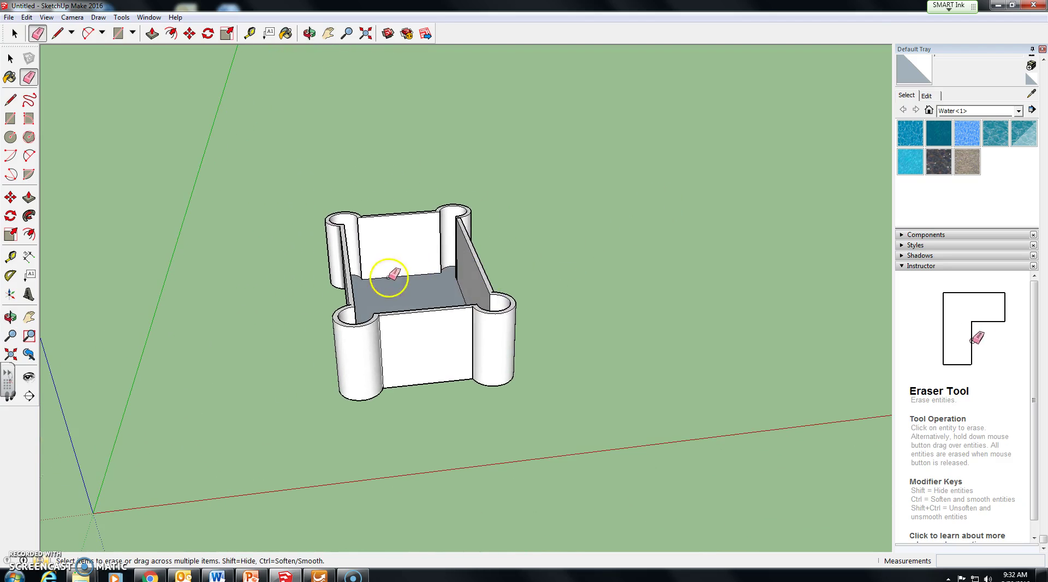
{"action": "mouse_move", "coordinate": [391, 276]}
{"action": "middle_mouse_down"}
{"action": "mouse_move", "coordinate": [444, 351]}
{"action": "mouse_move", "coordinate": [557, 375]}
{"action": "mouse_move", "coordinate": [632, 362]}
{"action": "mouse_move", "coordinate": [562, 393]}
{"action": "mouse_move", "coordinate": [437, 411]}
{"action": "mouse_move", "coordinate": [351, 402]}
{"action": "mouse_move", "coordinate": [204, 334]}
{"action": "middle_mouse_up"}
{"action": "scroll", "coordinate": [204, 334], "scroll_direction": "down", "scroll_amount": 3}
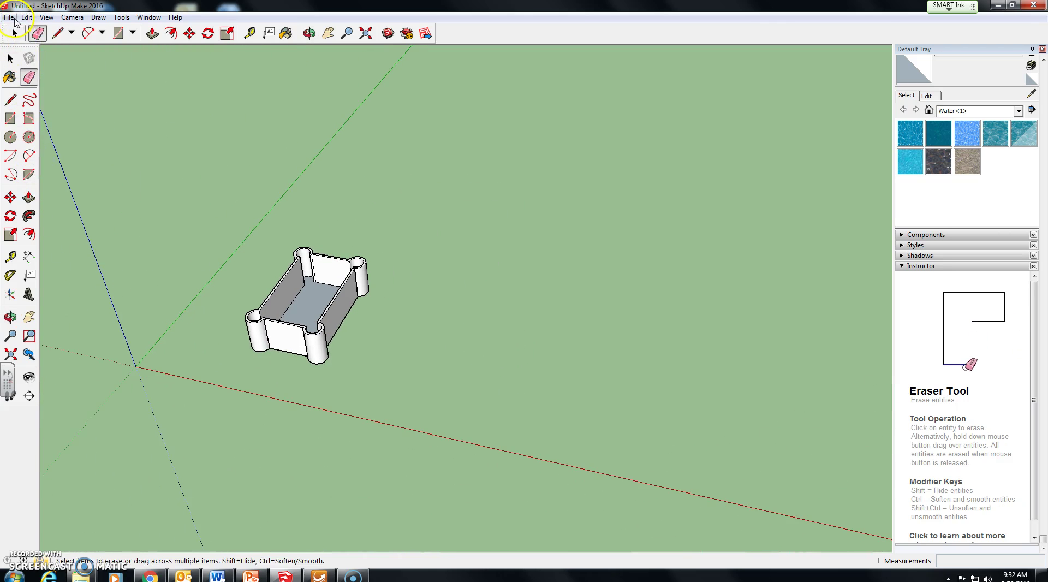
{"action": "left_click", "coordinate": [9, 17]}
{"action": "left_click", "coordinate": [26, 31]}
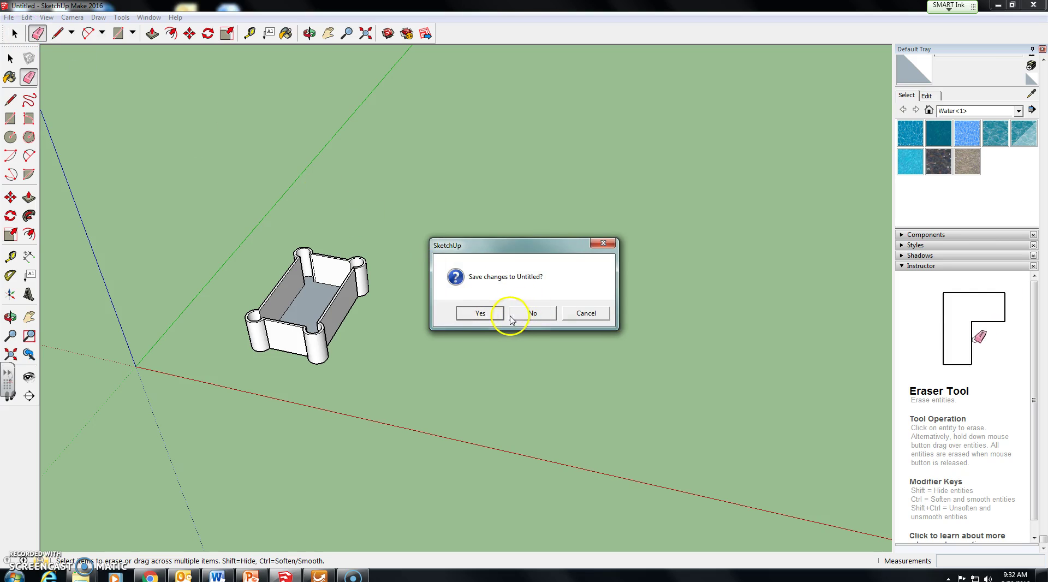
{"action": "left_click", "coordinate": [516, 312]}
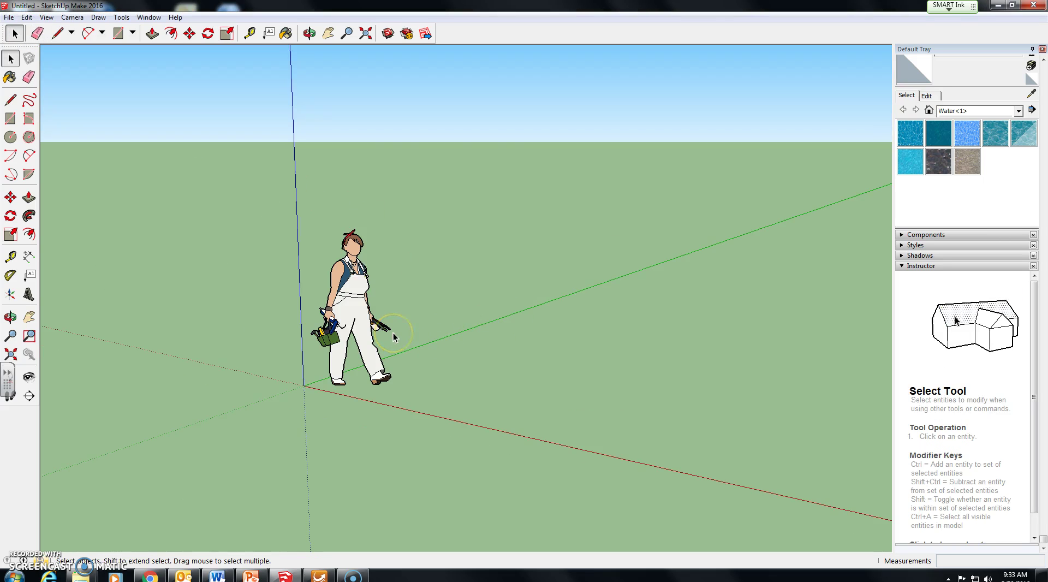
{"action": "left_click", "coordinate": [412, 389]}
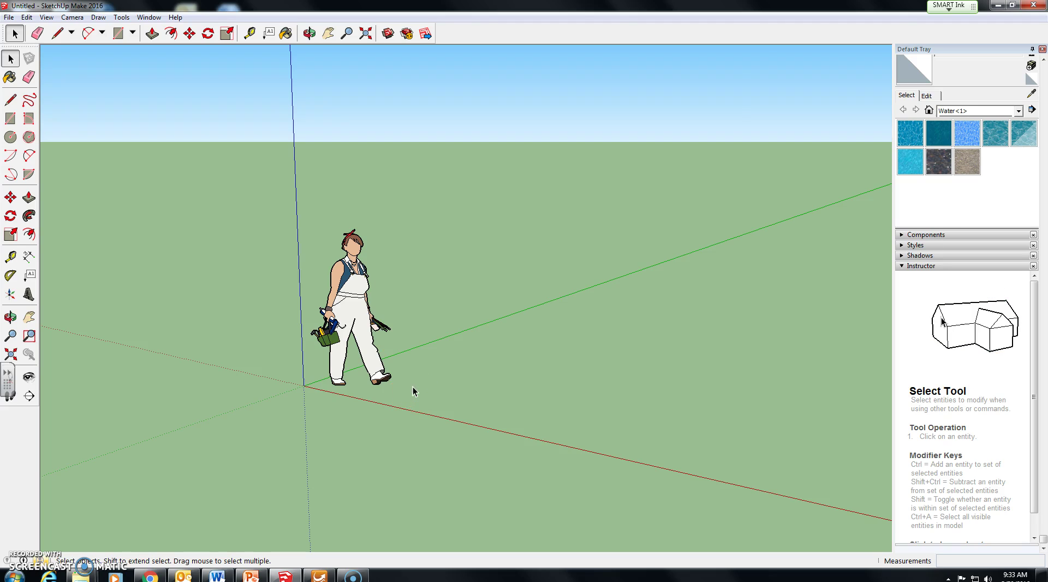
{"action": "left_click", "coordinate": [286, 215]}
Measure the default scale figure from head to feet with the Tape Measure (5' 9")
{"action": "left_click", "coordinate": [251, 34]}
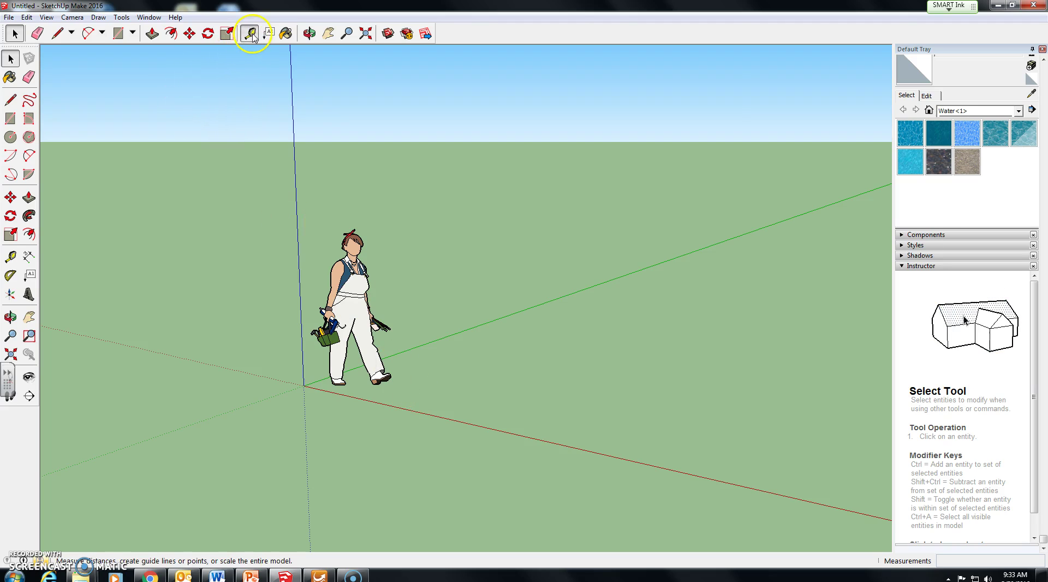
{"action": "left_click", "coordinate": [353, 234]}
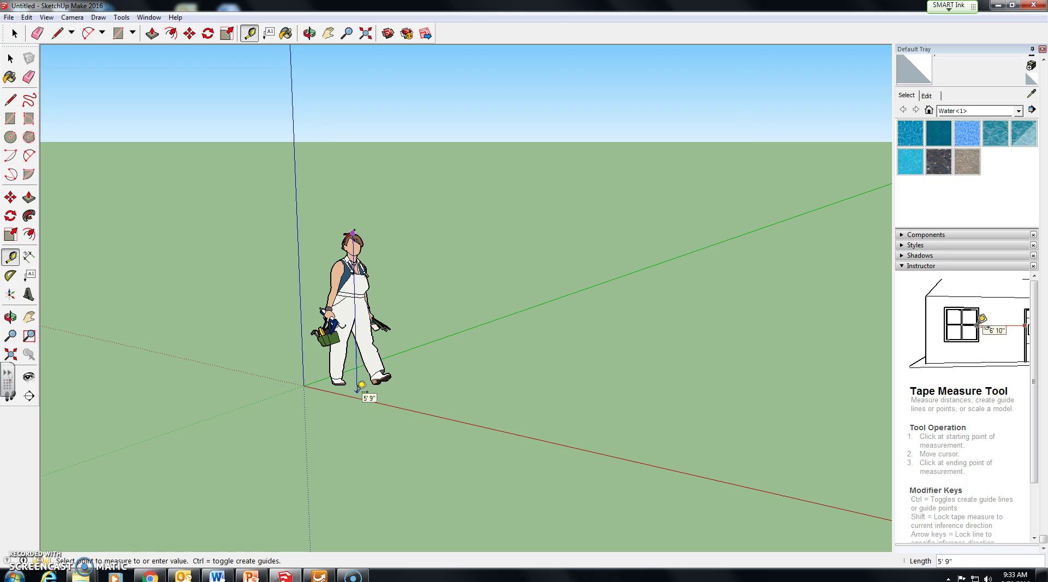
{"action": "left_click", "coordinate": [361, 385]}
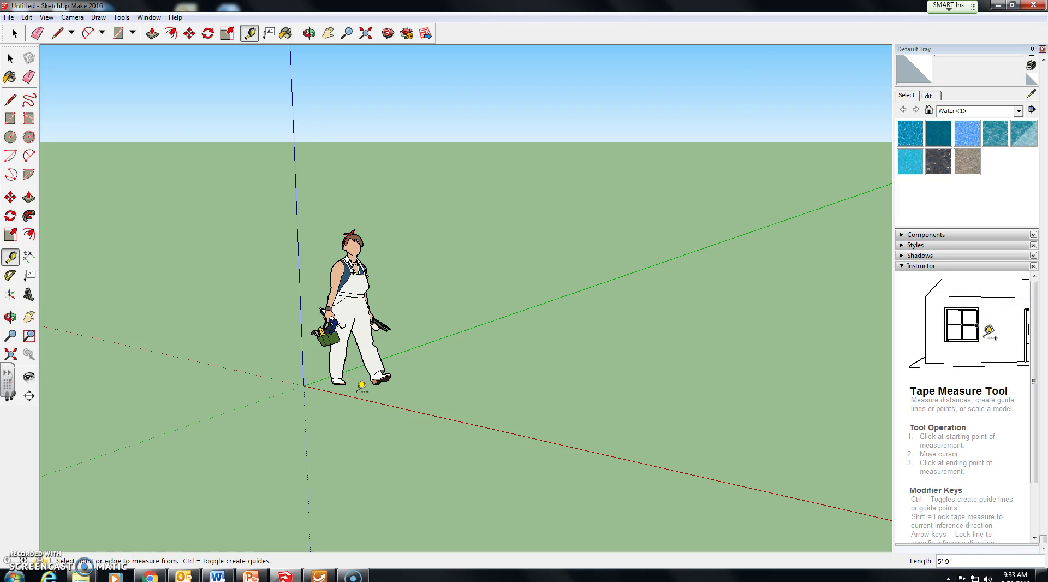
Erase the default scale figure, leaving only the drawing axes
{"action": "left_click", "coordinate": [28, 78]}
{"action": "left_click", "coordinate": [353, 260]}
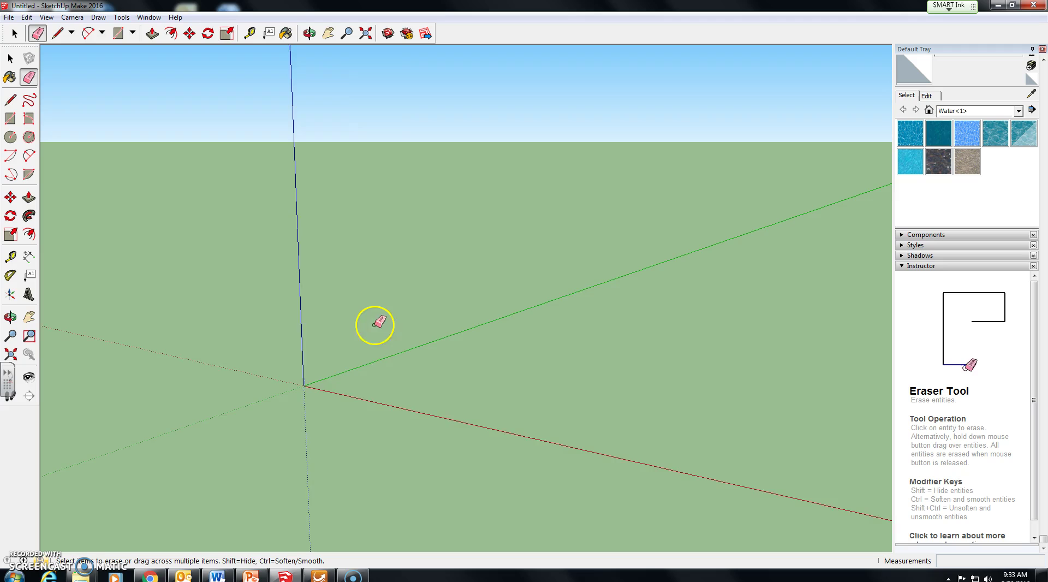
{"action": "mouse_move", "coordinate": [374, 323]}
{"action": "middle_mouse_down", "text": "shift"}
{"action": "mouse_move", "coordinate": [393, 358]}
{"action": "mouse_move", "coordinate": [435, 348]}
{"action": "mouse_move", "coordinate": [391, 365]}
{"action": "middle_mouse_up", "text": "shift"}
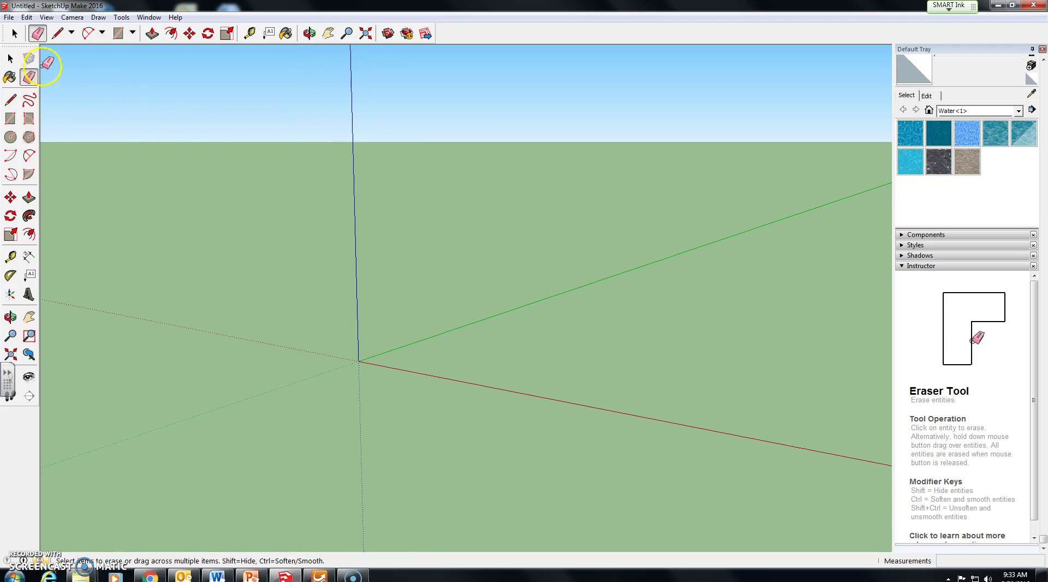
{"action": "left_click", "coordinate": [11, 58]}
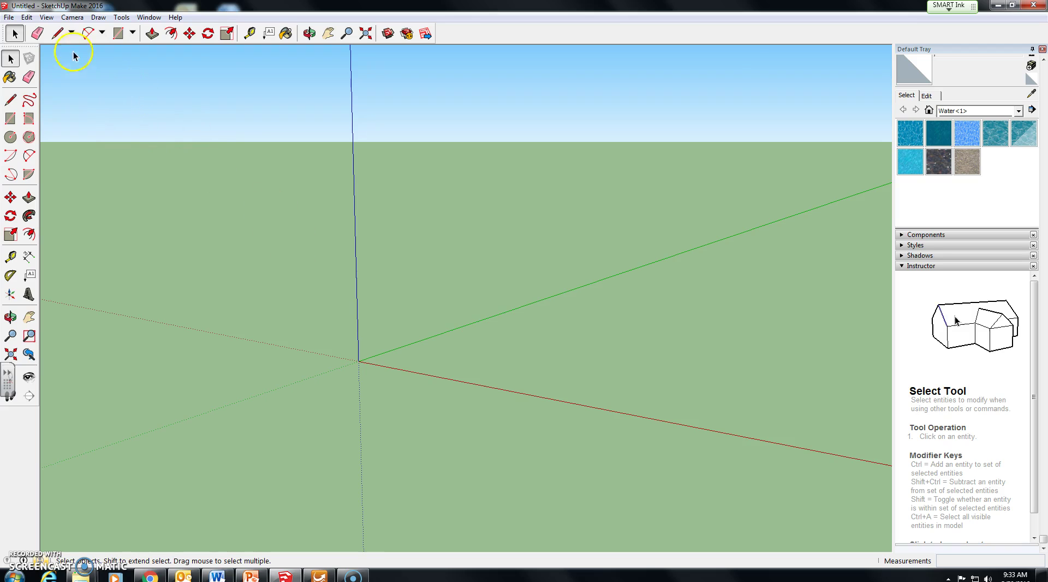
{"action": "left_click", "coordinate": [57, 33]}
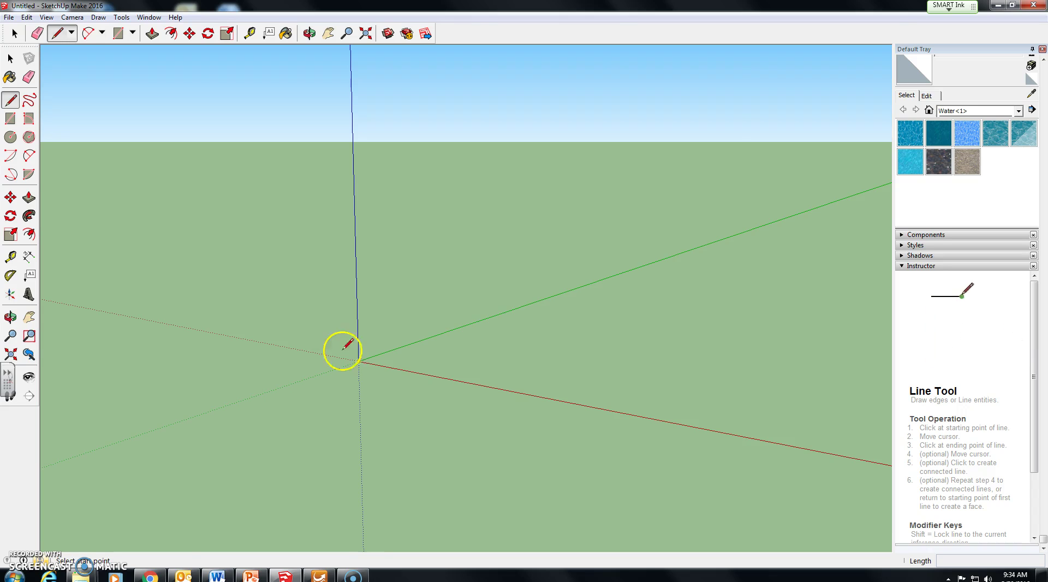
Draw a 40' by 70' rectangle on the ground with one corner at the origin
{"action": "left_click", "coordinate": [11, 124]}
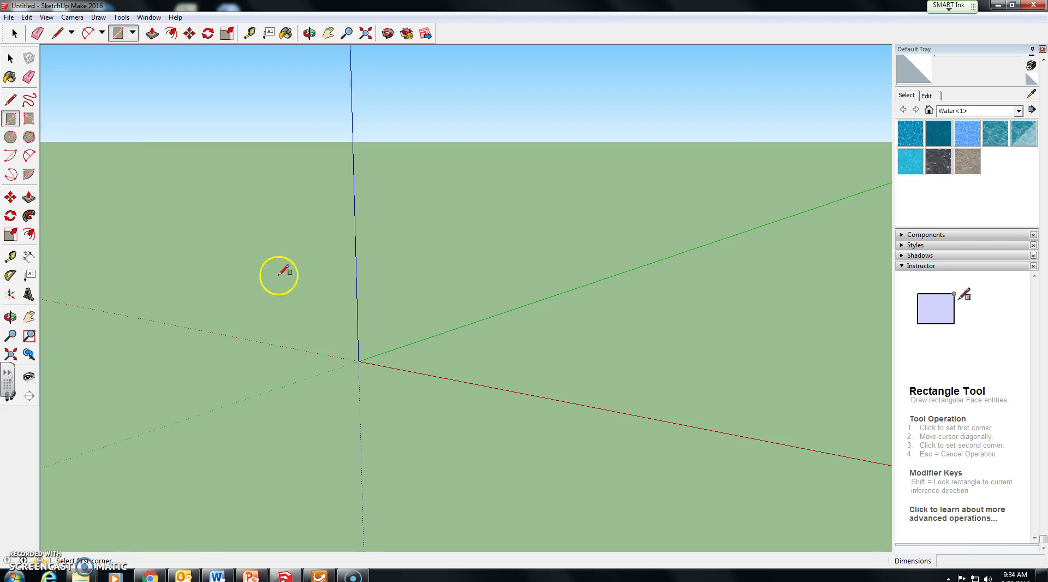
{"action": "left_click", "coordinate": [359, 360]}
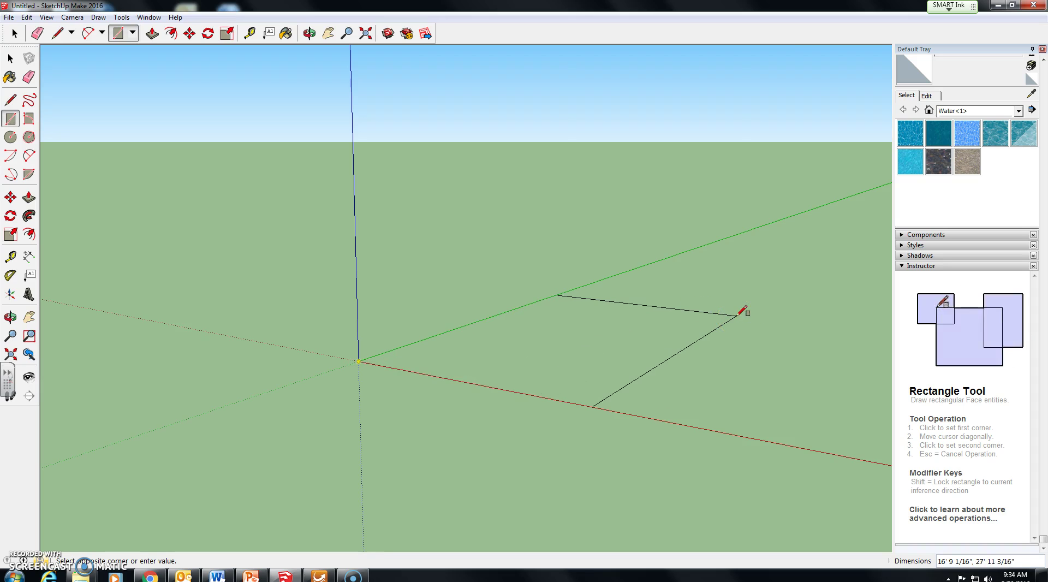
{"action": "left_click_drag", "start_coordinate": [750, 313], "coordinate": [778, 315]}
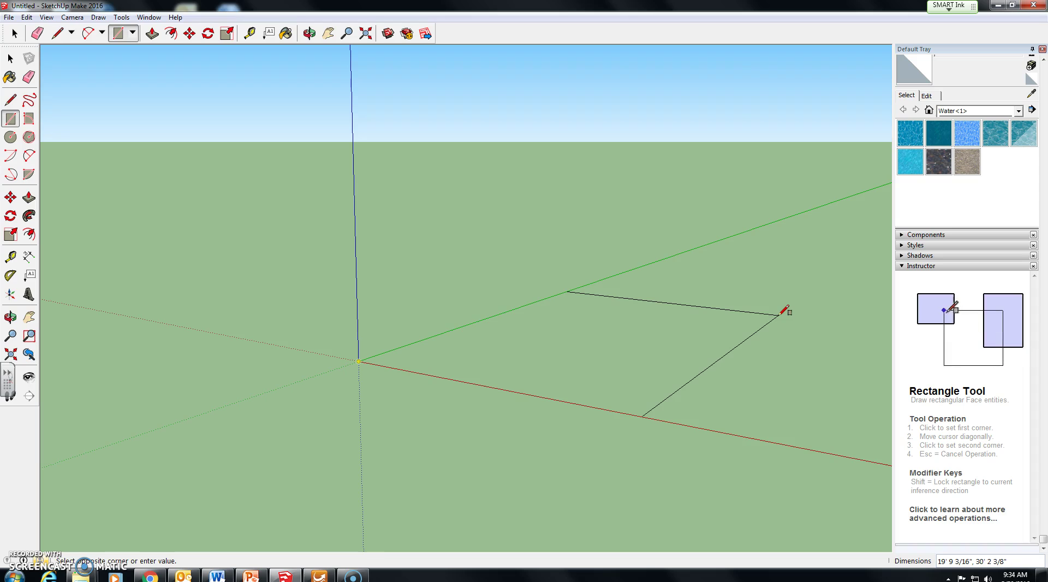
{"action": "mouse_move", "coordinate": [786, 309]}
{"action": "left_mouse_down"}
{"action": "mouse_move", "coordinate": [823, 414]}
{"action": "mouse_move", "coordinate": [919, 558]}
{"action": "mouse_move", "coordinate": [940, 568]}
{"action": "mouse_move", "coordinate": [817, 424]}
{"action": "mouse_move", "coordinate": [777, 301]}
{"action": "left_mouse_up"}
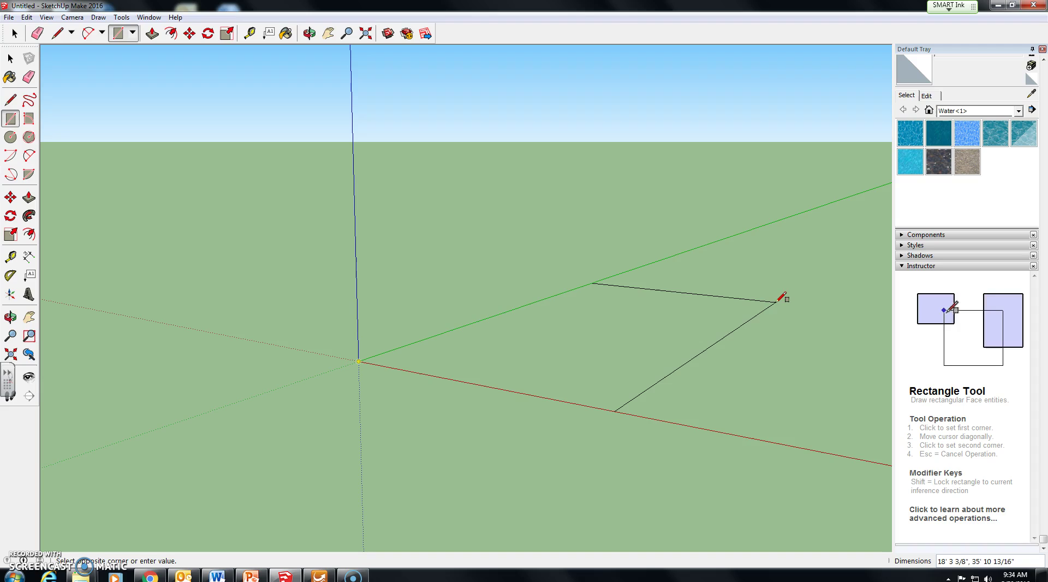
{"action": "type", "text": "40"}
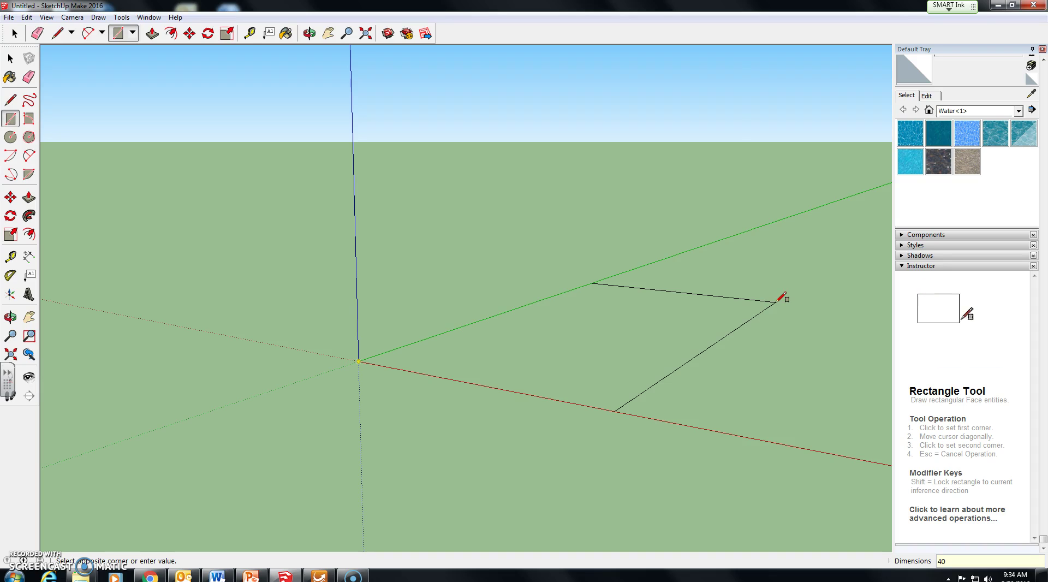
{"action": "type", "text": "'"}
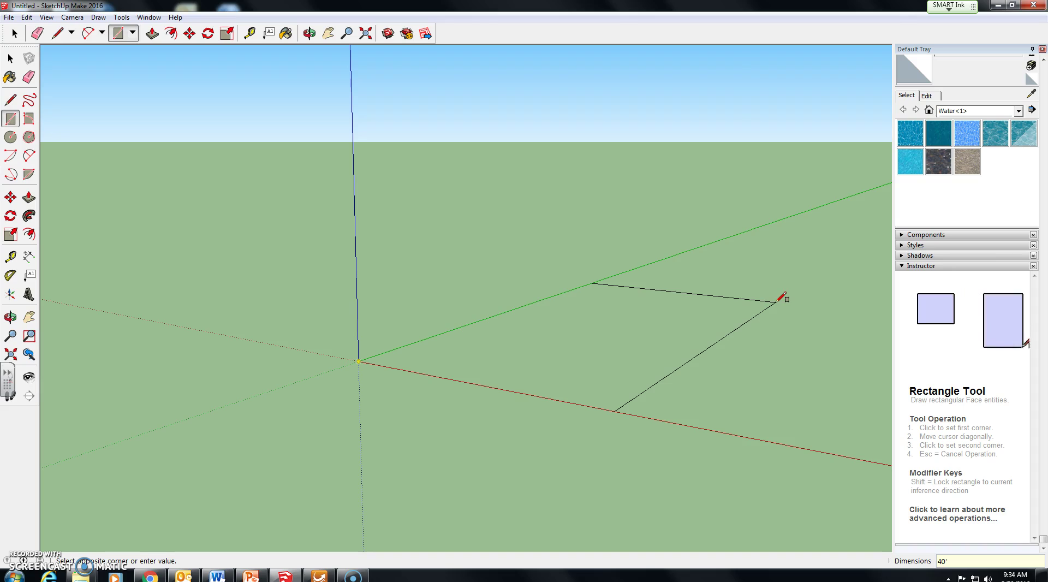
{"action": "type", "text": ",70'"}
{"action": "key", "text": "Return"}
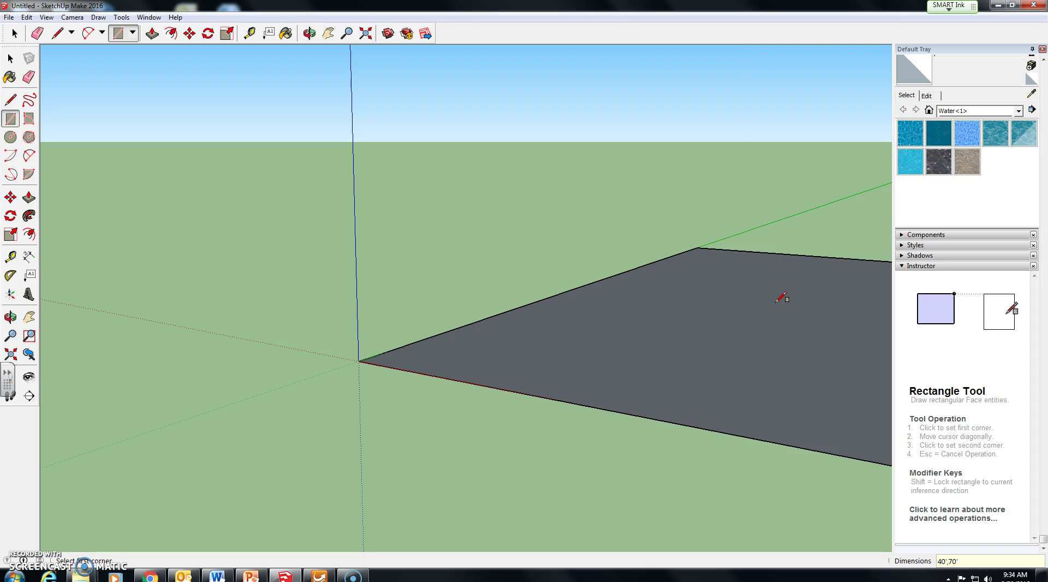
Move the rectangle face and drop it back at the origin corner
{"action": "left_click", "coordinate": [187, 34]}
{"action": "left_click", "coordinate": [628, 329]}
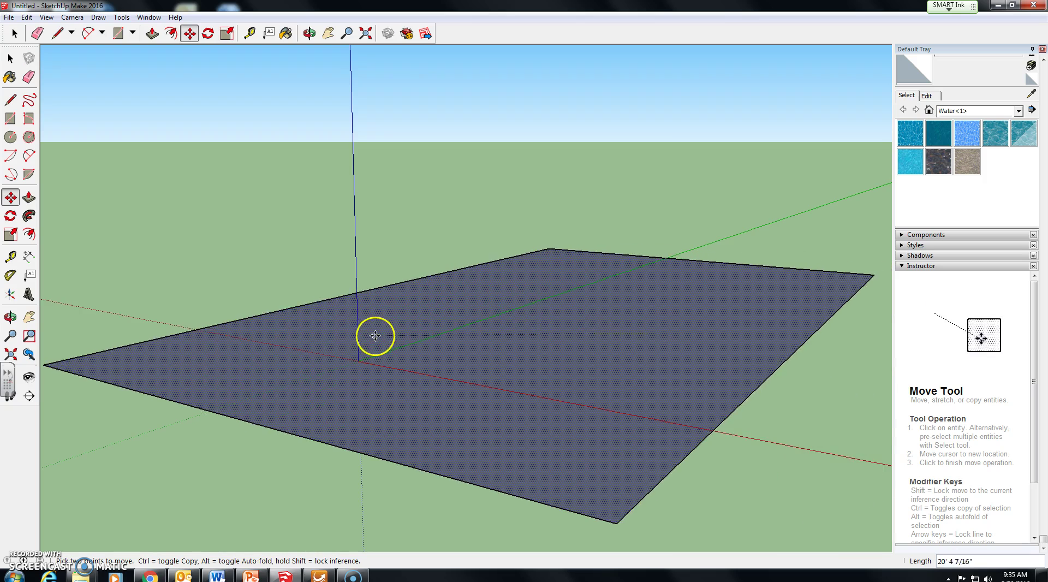
{"action": "left_click", "coordinate": [646, 334]}
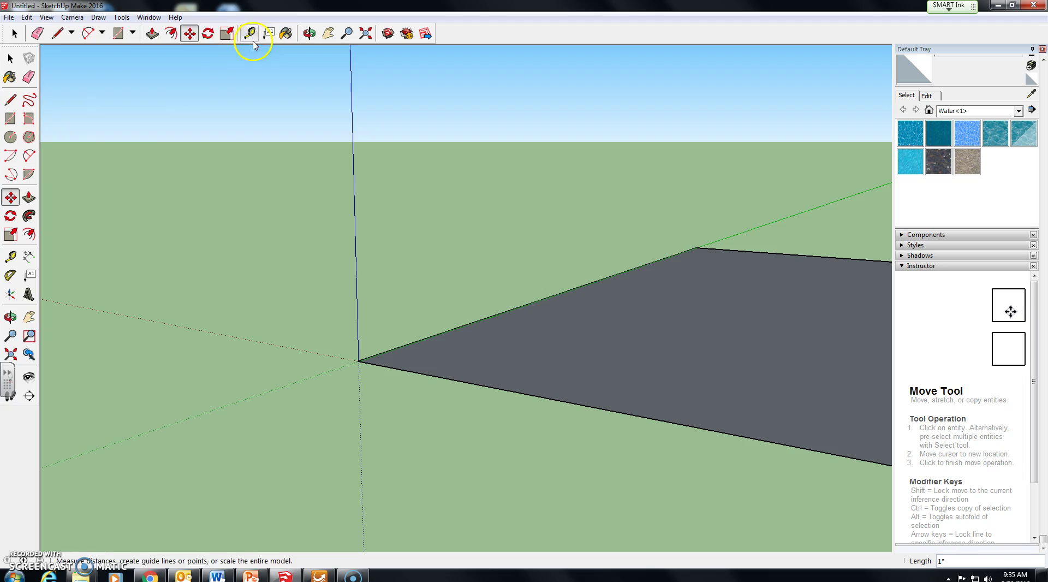
{"action": "left_click", "coordinate": [26, 16]}
{"action": "left_click", "coordinate": [187, 167]}
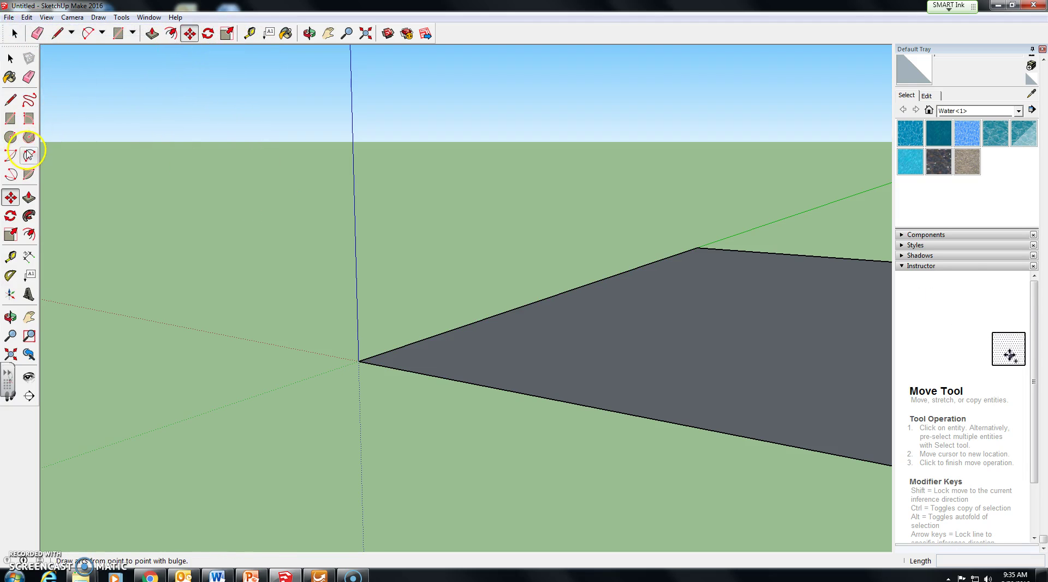
Pan and orbit the view until the whole rectangular base is framed
{"action": "left_click", "coordinate": [328, 34]}
{"action": "left_click_drag", "start_coordinate": [508, 259], "coordinate": [313, 258]}
{"action": "scroll", "coordinate": [290, 248], "scroll_direction": "down", "scroll_amount": 4}
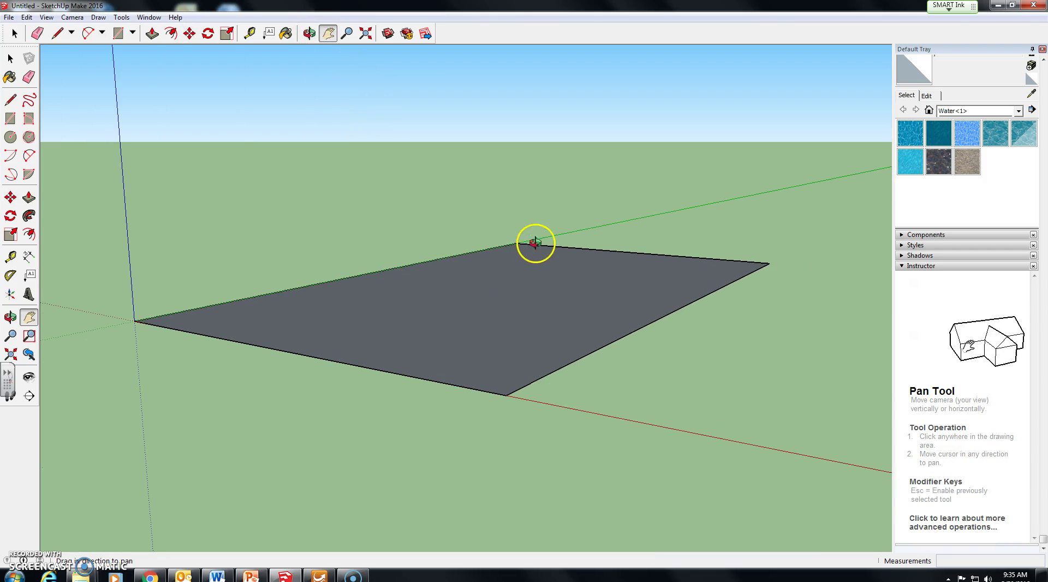
{"action": "middle_click_drag", "start_coordinate": [533, 244], "coordinate": [452, 359]}
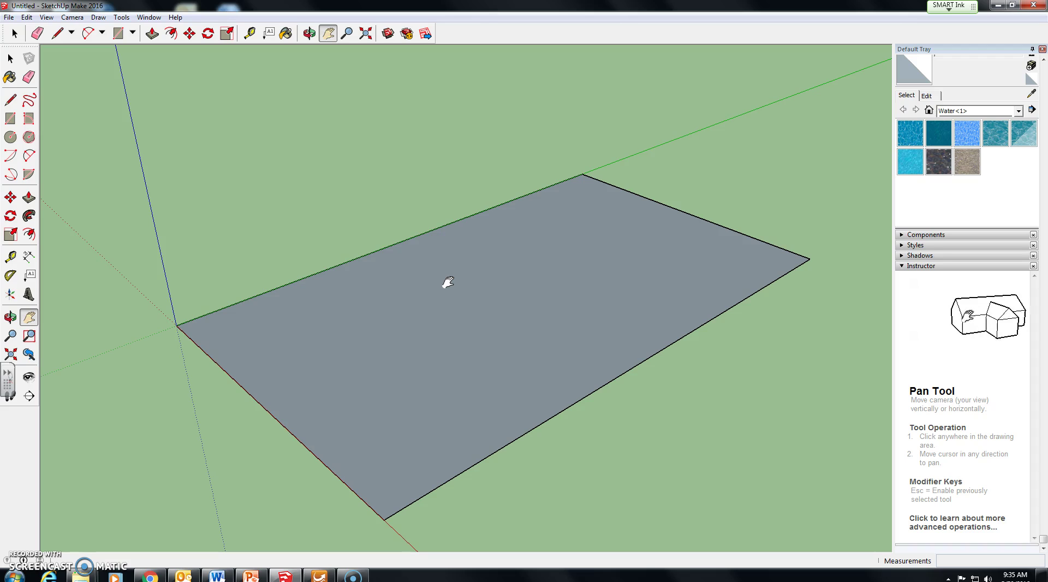
{"action": "left_click", "coordinate": [385, 516]}
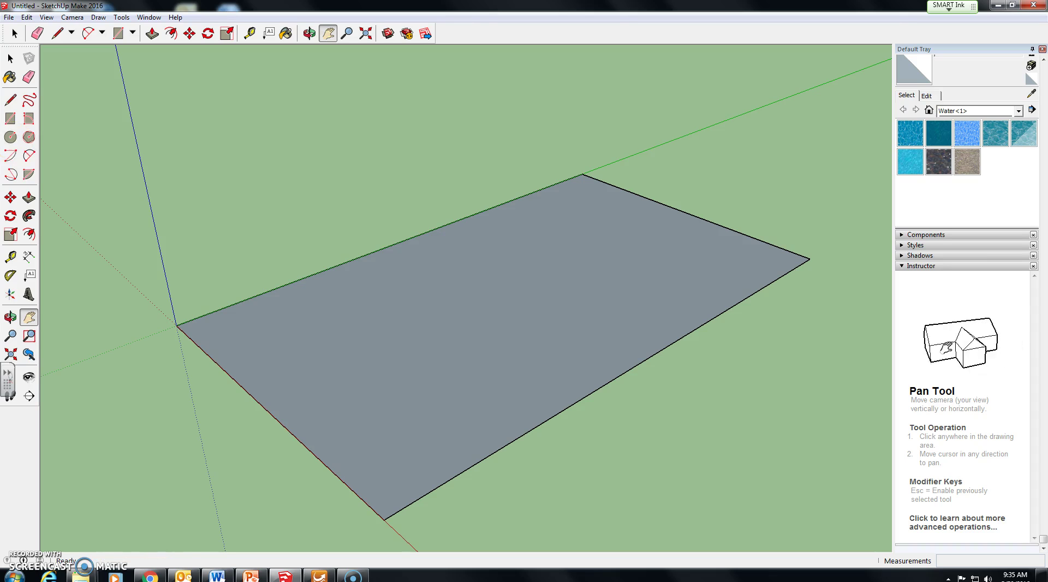
{"action": "left_click", "coordinate": [9, 138]}
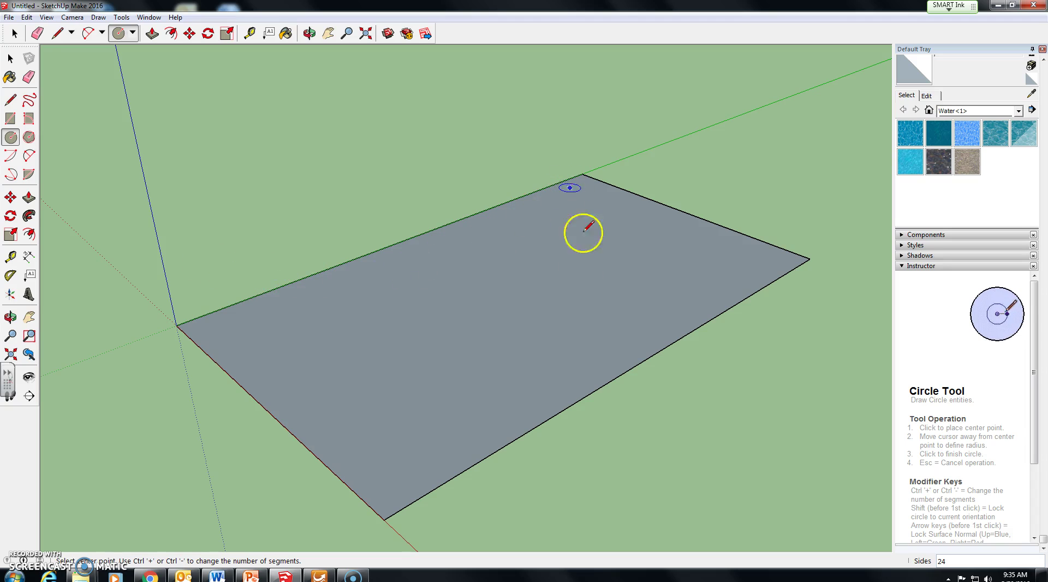
Centre 5' radius circles on the near and left corners of the base
{"action": "scroll", "coordinate": [385, 525], "scroll_direction": "up", "scroll_amount": 3}
{"action": "scroll", "coordinate": [381, 515], "scroll_direction": "up", "scroll_amount": 2}
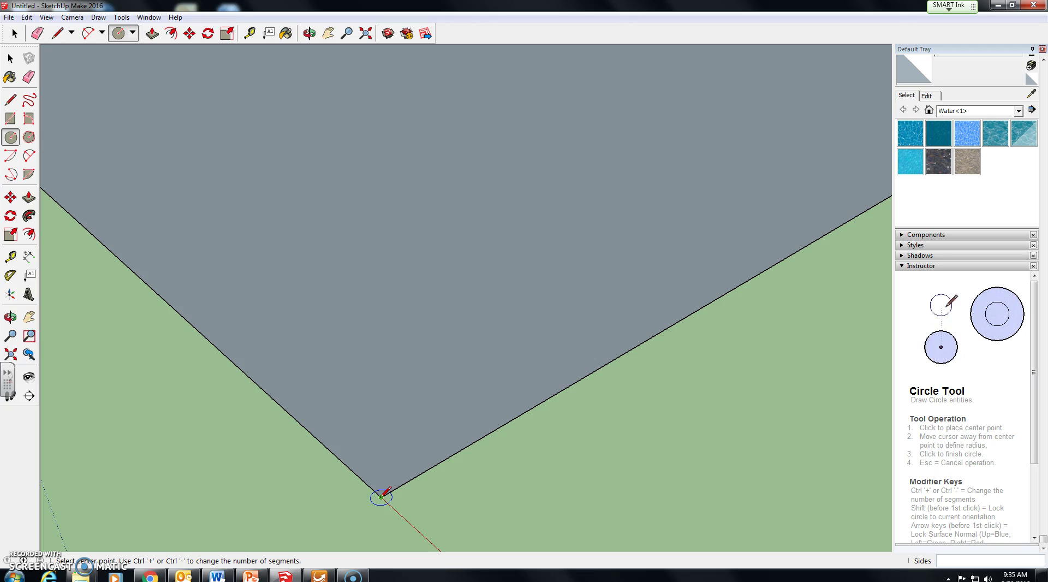
{"action": "left_click", "coordinate": [381, 496]}
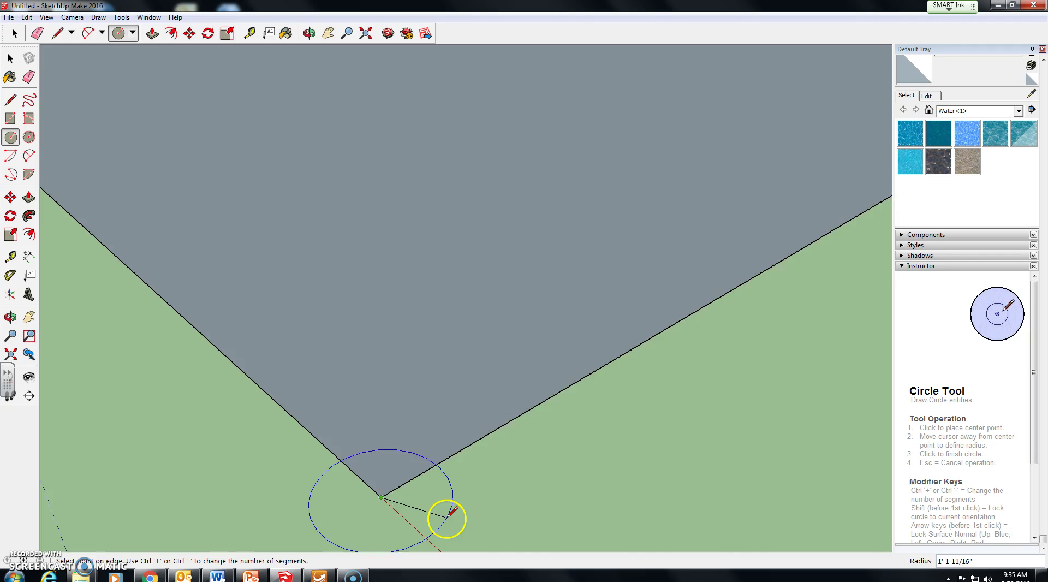
{"action": "scroll", "coordinate": [444, 514], "scroll_direction": "down", "scroll_amount": 1}
{"action": "scroll", "coordinate": [457, 507], "scroll_direction": "down", "scroll_amount": 2}
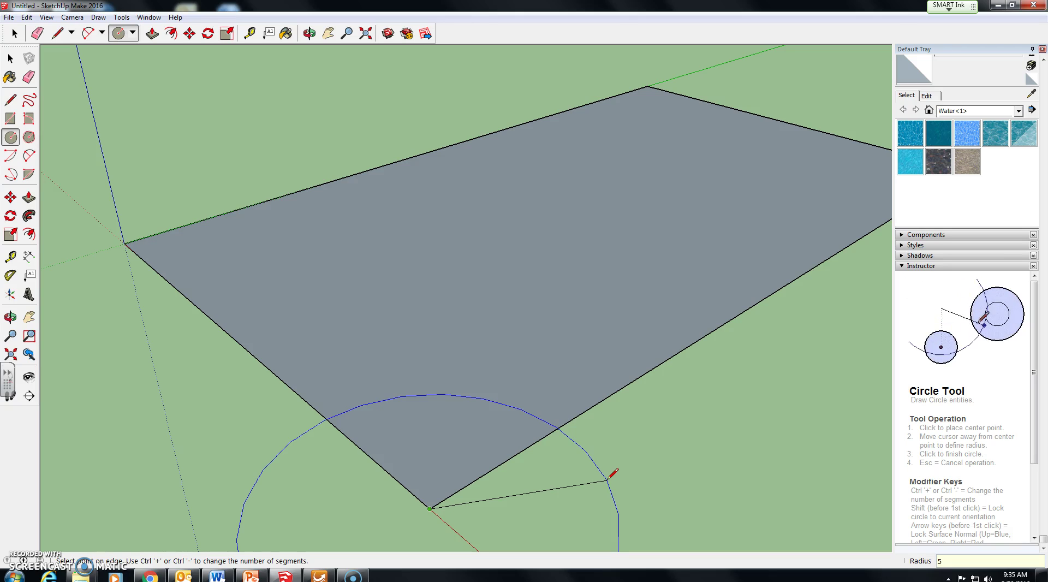
{"action": "type", "text": "5'"}
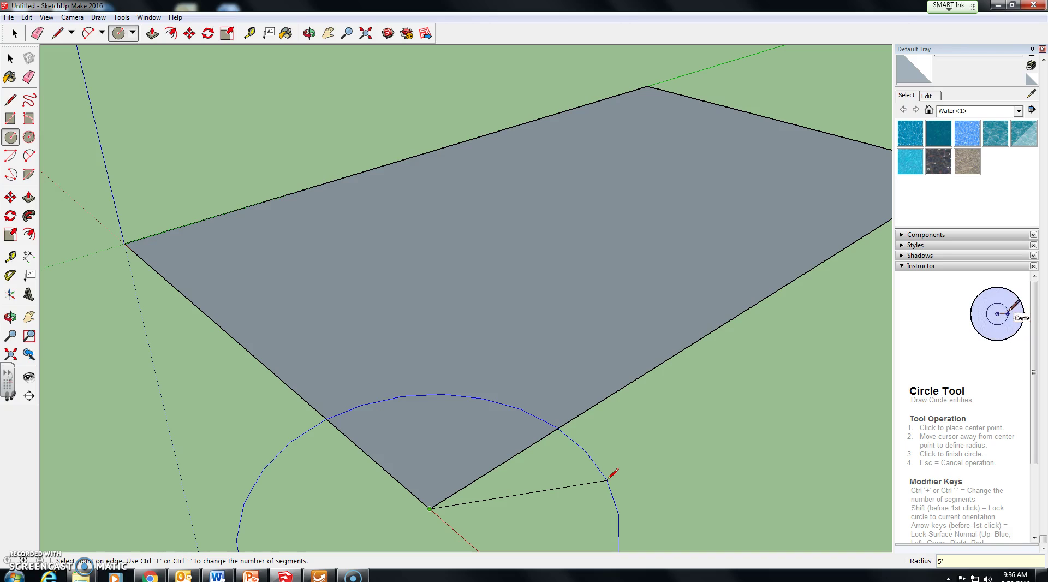
{"action": "key", "text": "Return"}
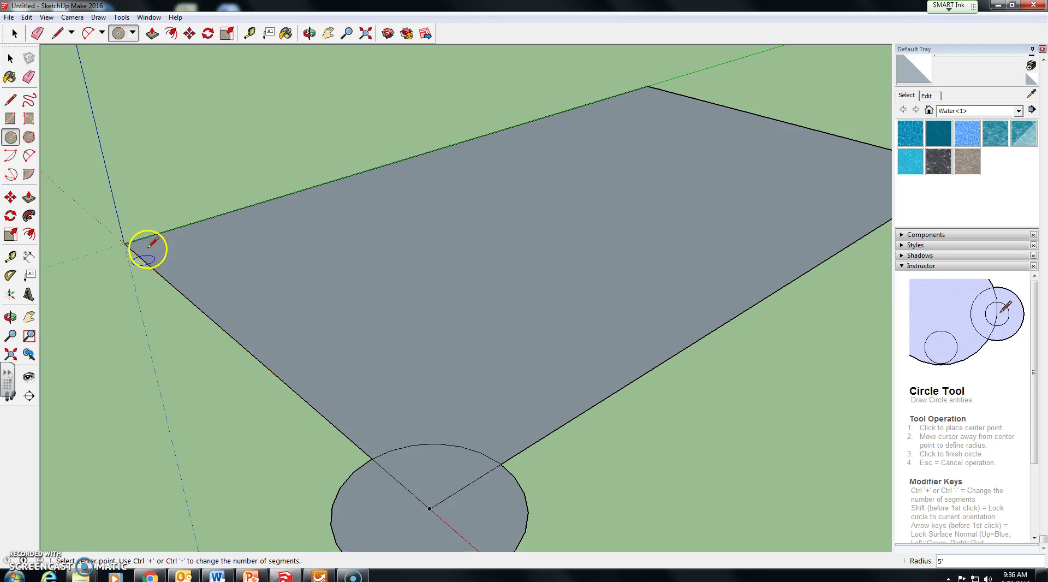
{"action": "left_click", "coordinate": [127, 242]}
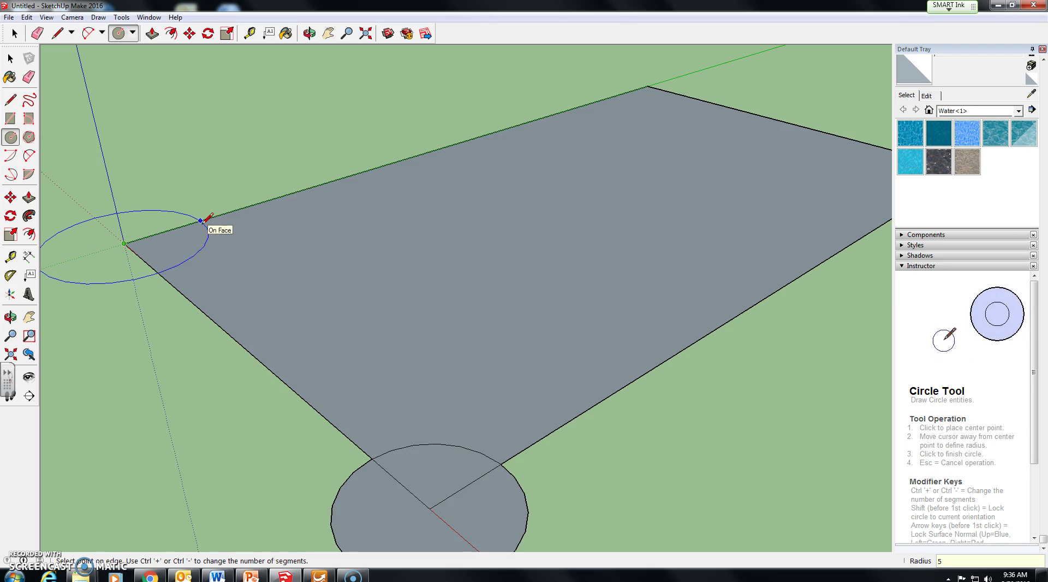
{"action": "key", "text": "Return"}
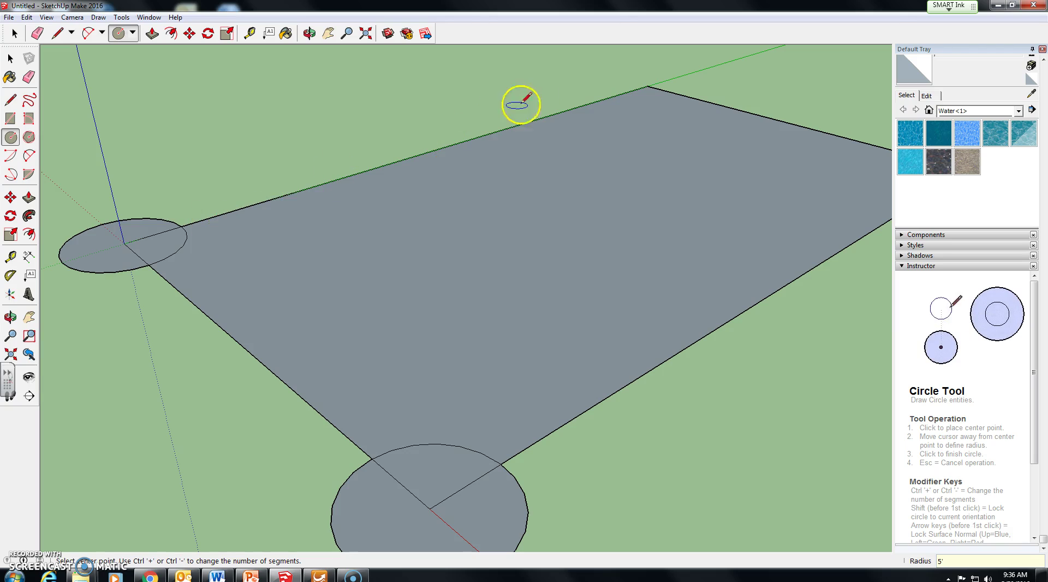
Add 5' radius circles on the far and right corners, panning to reach the right one
{"action": "left_click", "coordinate": [647, 86]}
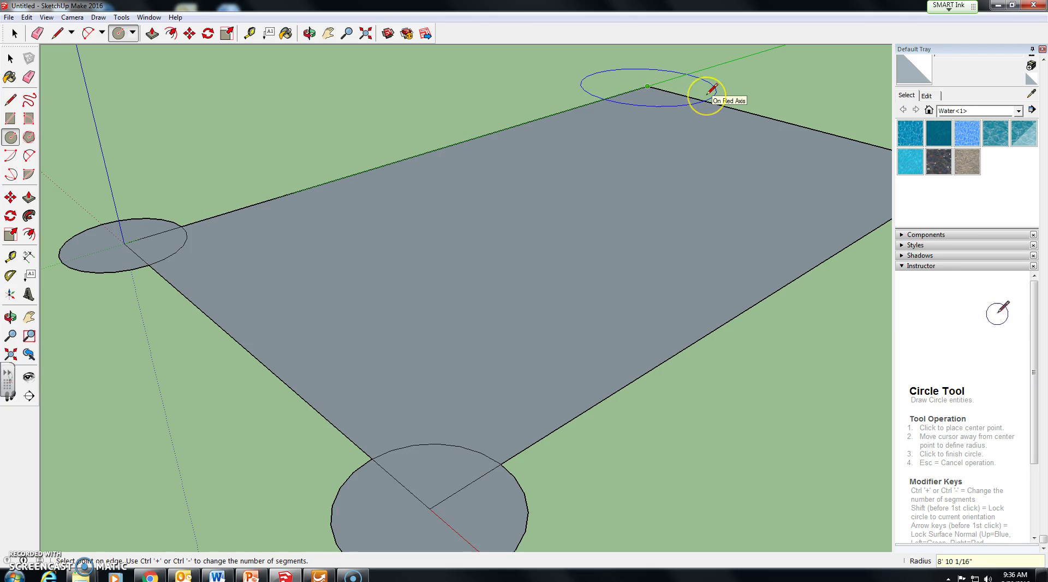
{"action": "type", "text": "5'"}
{"action": "key", "text": "Return"}
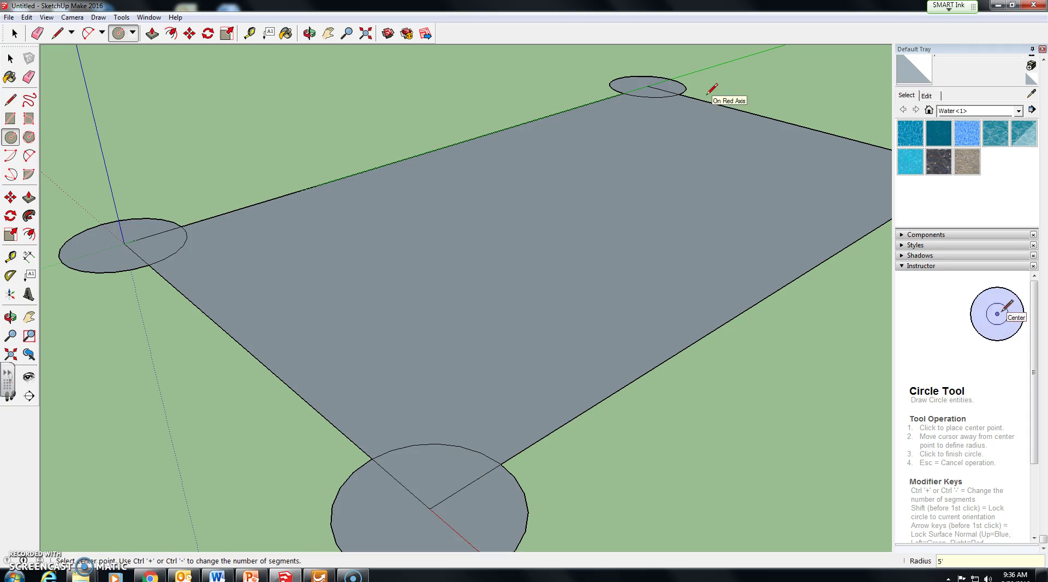
{"action": "left_click", "coordinate": [309, 34]}
{"action": "left_click", "coordinate": [330, 32]}
{"action": "mouse_move", "coordinate": [615, 201]}
{"action": "left_mouse_down"}
{"action": "mouse_move", "coordinate": [444, 229]}
{"action": "mouse_move", "coordinate": [271, 346]}
{"action": "mouse_move", "coordinate": [271, 379]}
{"action": "left_mouse_up"}
{"action": "left_click", "coordinate": [11, 137]}
{"action": "left_click", "coordinate": [654, 336]}
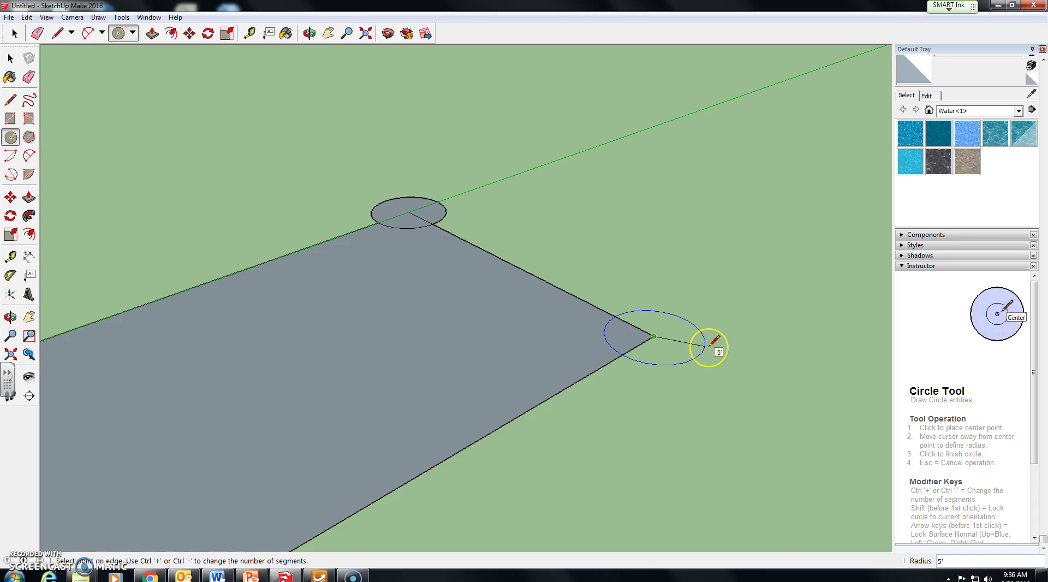
{"action": "type", "text": "5"}
{"action": "key", "text": "Return"}
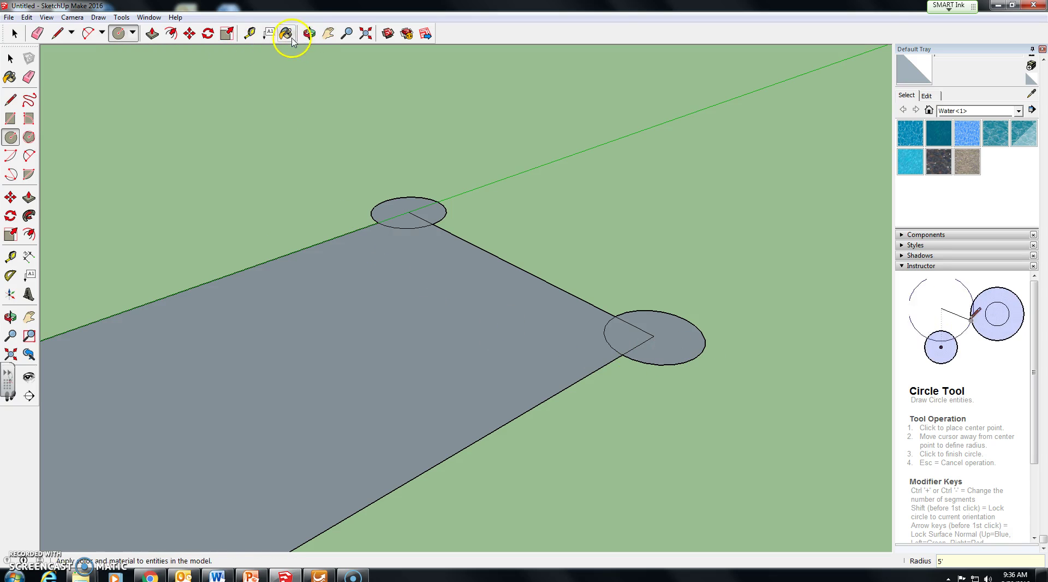
Orbit and zoom to see the base and its four corner circles in perspective with the horizon
{"action": "left_click", "coordinate": [309, 33]}
{"action": "left_click_drag", "start_coordinate": [421, 245], "coordinate": [696, 328]}
{"action": "left_click_drag", "start_coordinate": [300, 442], "coordinate": [164, 454]}
{"action": "scroll", "coordinate": [573, 336], "scroll_direction": "up", "scroll_amount": 2}
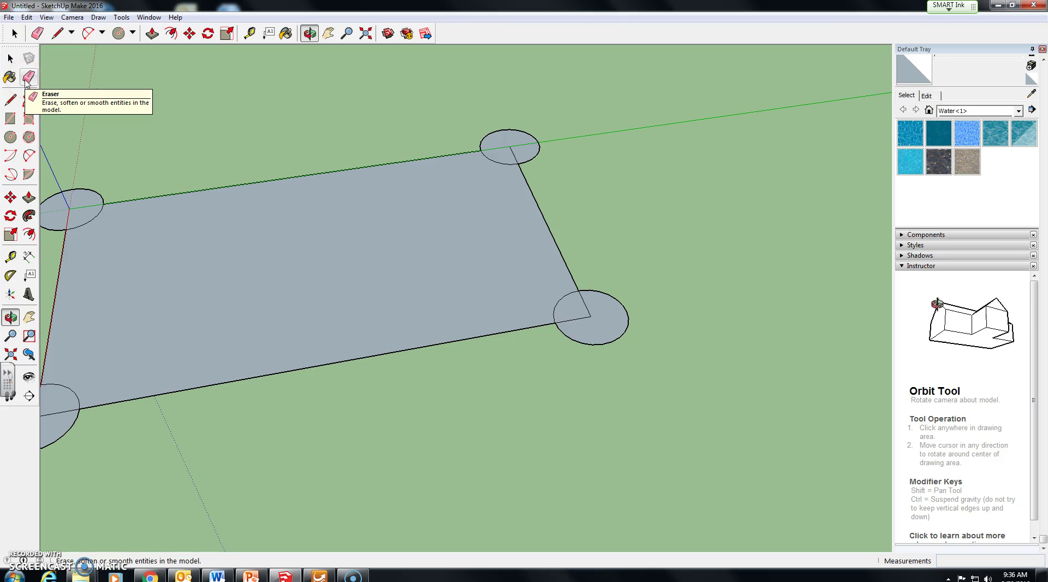
Erase the corner edge stubs and inner arcs inside each of the four corner circles
{"action": "left_click", "coordinate": [29, 77]}
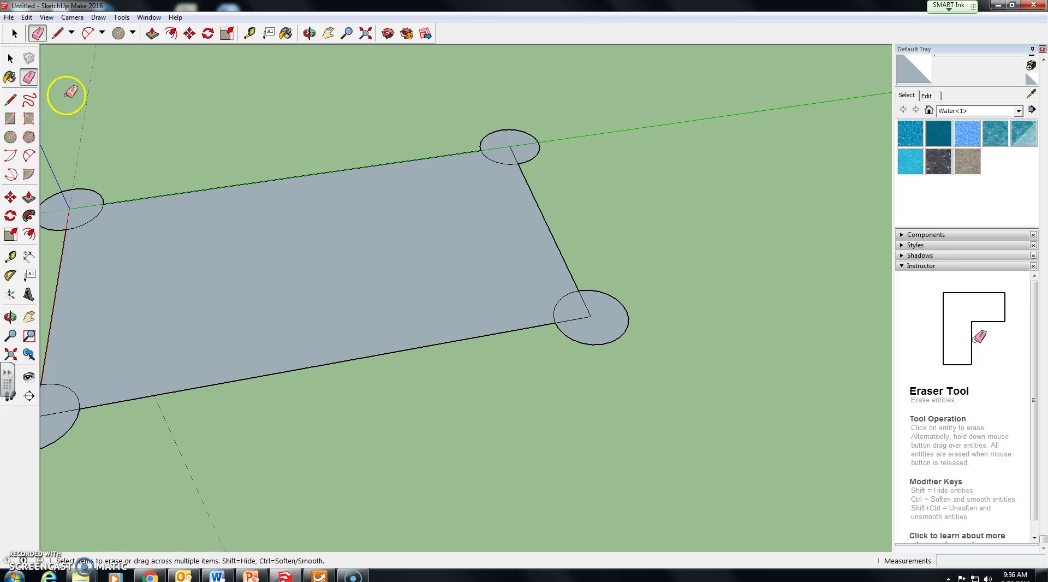
{"action": "left_click", "coordinate": [580, 317]}
{"action": "left_click", "coordinate": [584, 312]}
{"action": "left_click", "coordinate": [583, 302]}
{"action": "left_click", "coordinate": [553, 303]}
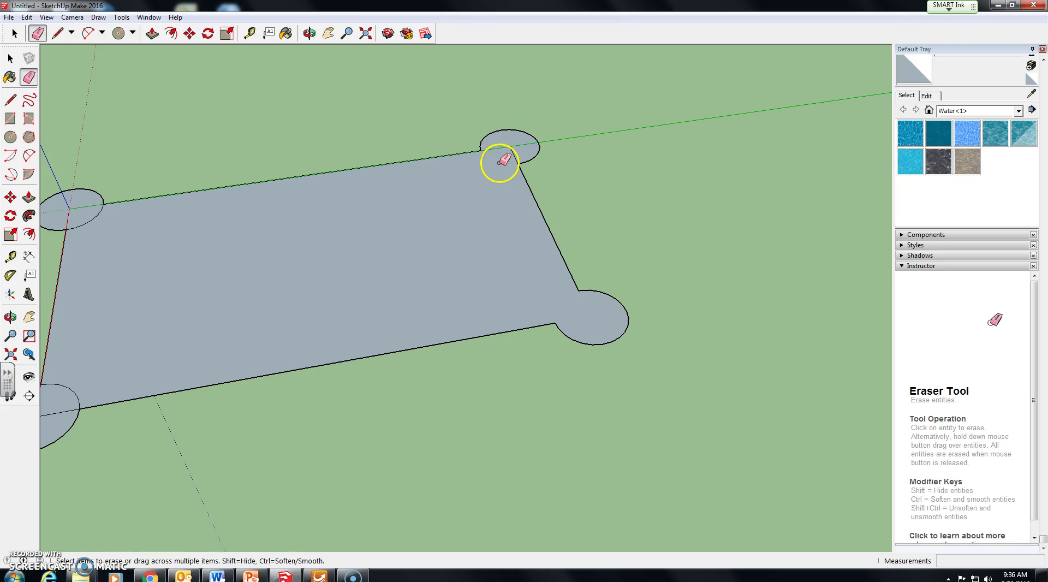
{"action": "mouse_move", "coordinate": [513, 155]}
{"action": "left_mouse_down"}
{"action": "mouse_move", "coordinate": [499, 146]}
{"action": "mouse_move", "coordinate": [325, 187]}
{"action": "mouse_move", "coordinate": [84, 205]}
{"action": "mouse_move", "coordinate": [92, 226]}
{"action": "mouse_move", "coordinate": [71, 216]}
{"action": "mouse_move", "coordinate": [75, 208]}
{"action": "mouse_move", "coordinate": [87, 206]}
{"action": "mouse_move", "coordinate": [93, 292]}
{"action": "mouse_move", "coordinate": [76, 223]}
{"action": "left_mouse_up"}
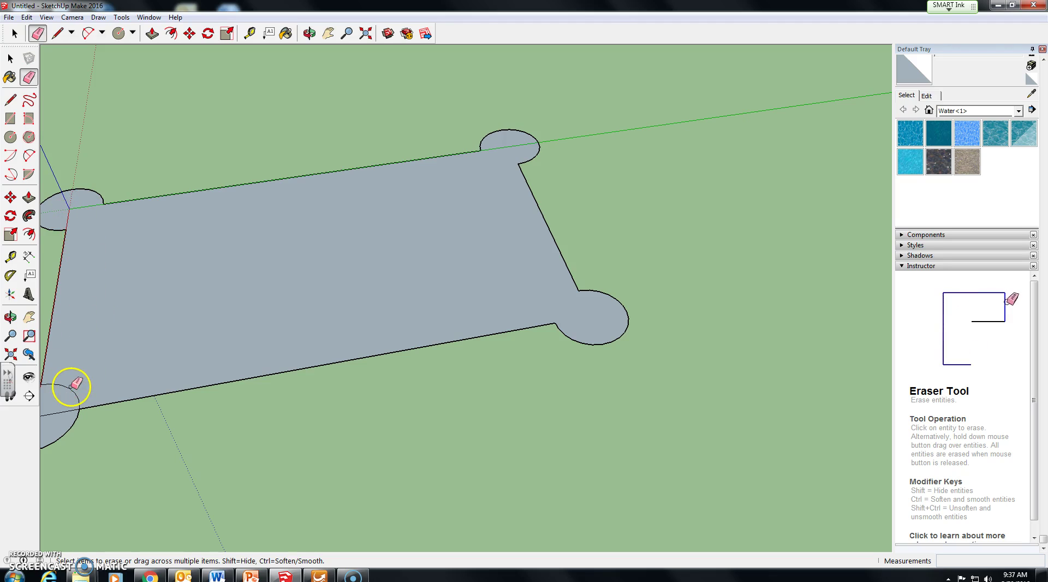
{"action": "left_click", "coordinate": [50, 413]}
{"action": "scroll", "coordinate": [50, 410], "scroll_direction": "down", "scroll_amount": 3}
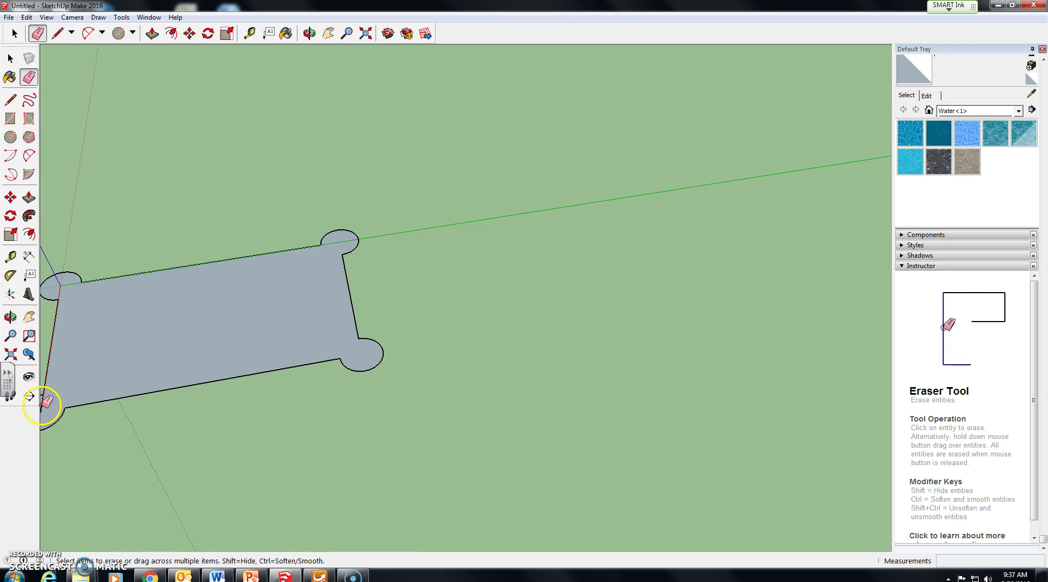
{"action": "scroll", "coordinate": [47, 401], "scroll_direction": "up", "scroll_amount": 3}
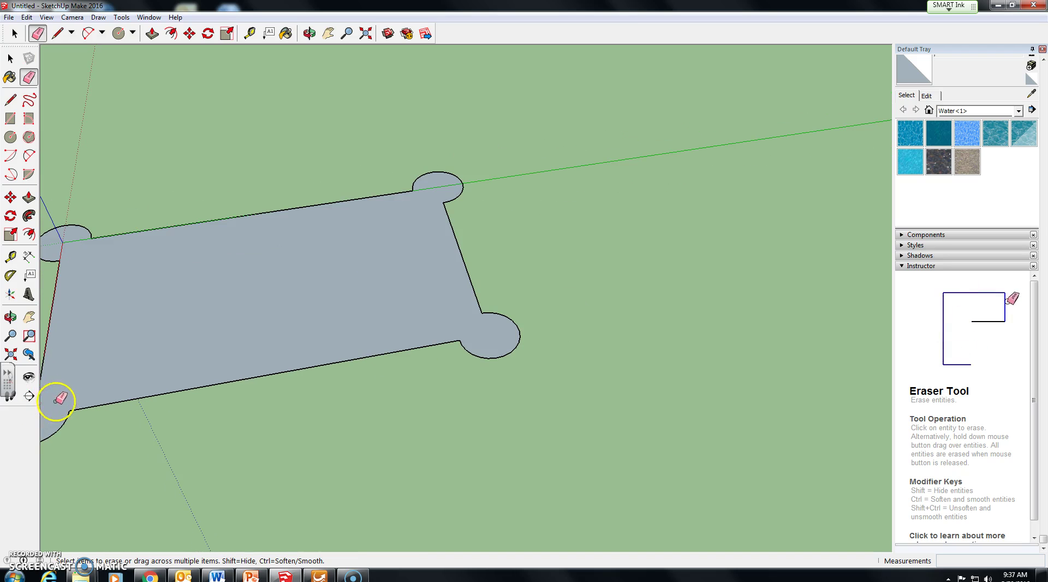
Pan and zoom in to frame the lobed base outline
{"action": "left_click", "coordinate": [327, 33]}
{"action": "left_click_drag", "start_coordinate": [330, 295], "coordinate": [468, 306]}
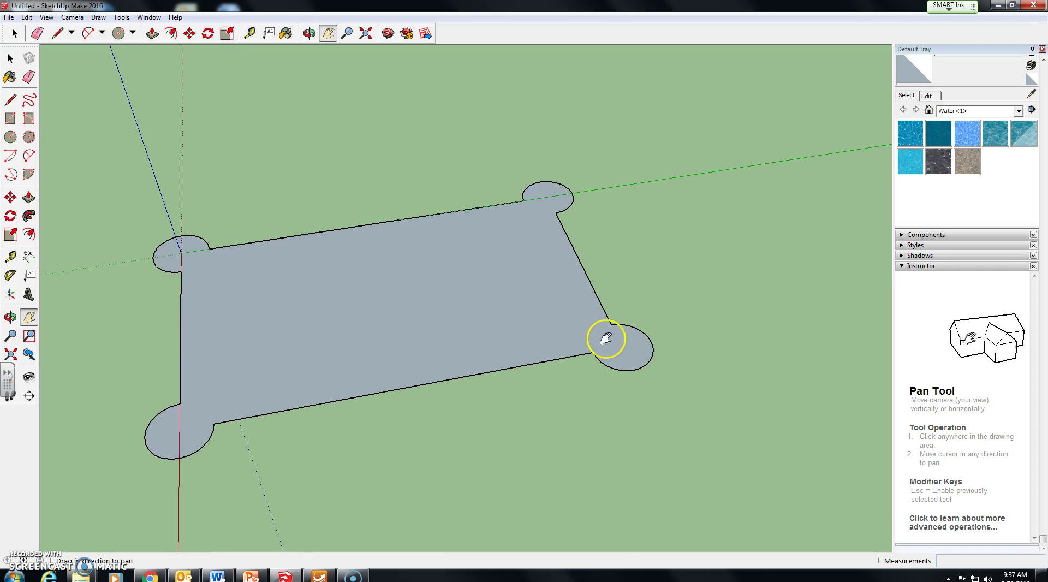
{"action": "middle_click_drag", "start_coordinate": [608, 339], "coordinate": [524, 202]}
{"action": "key", "text": "h"}
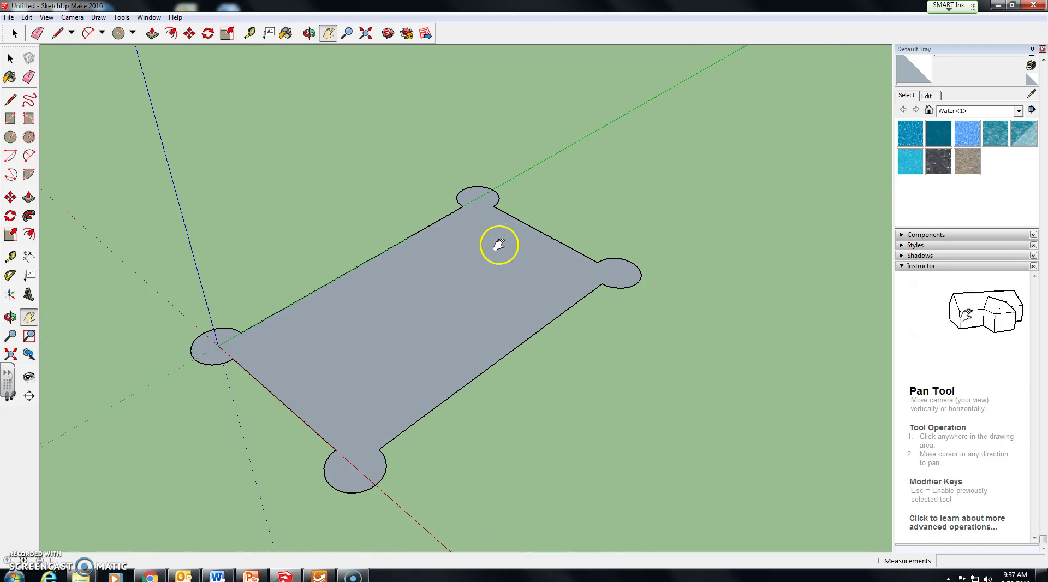
{"action": "scroll", "coordinate": [480, 244], "scroll_direction": "up", "scroll_amount": 2}
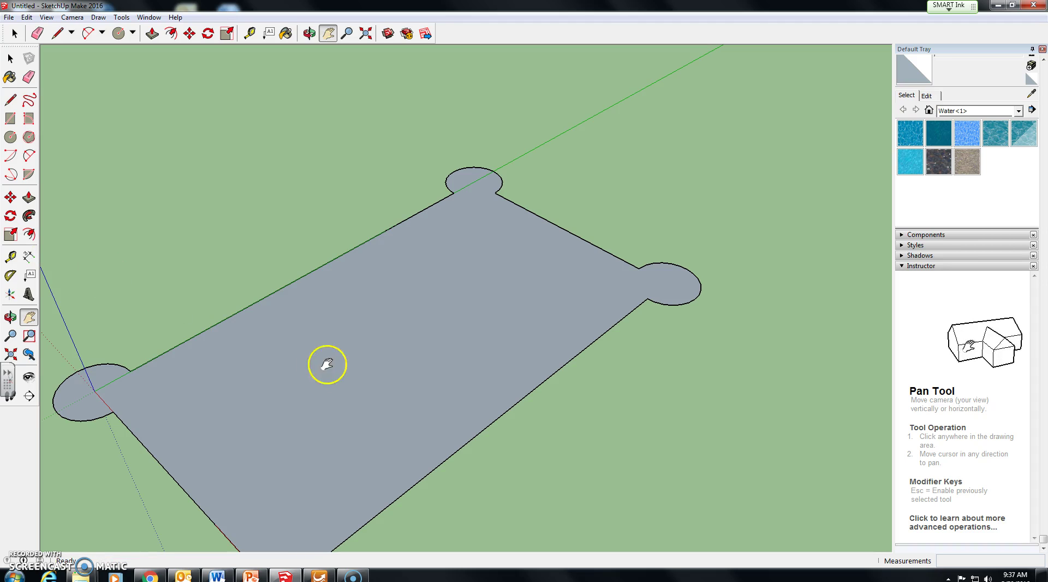
Offset the lobed base outline by 18" to create a narrow border strip
{"action": "left_click", "coordinate": [30, 234]}
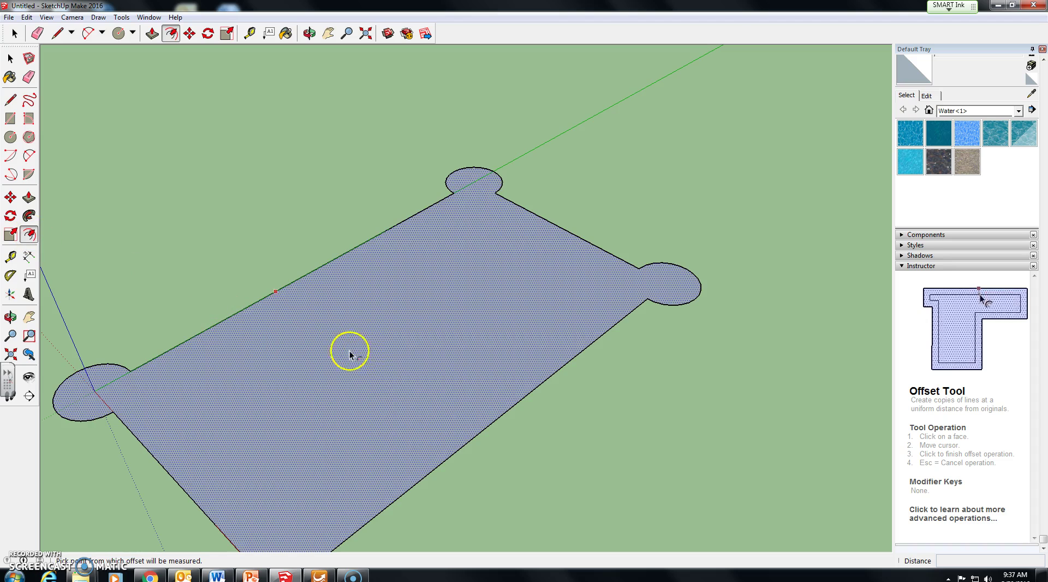
{"action": "scroll", "coordinate": [363, 354], "scroll_direction": "down", "scroll_amount": 2}
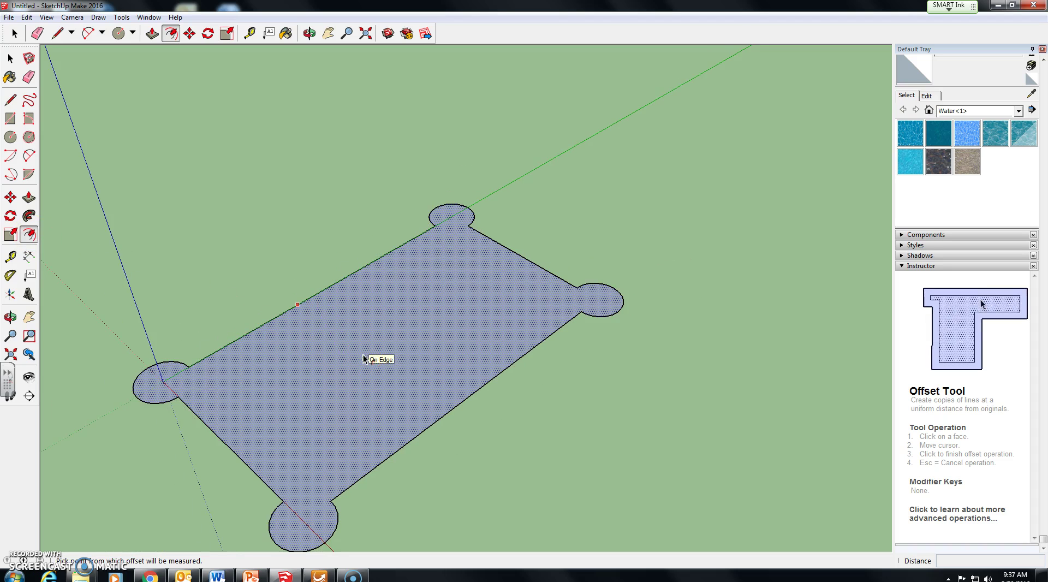
{"action": "left_click", "coordinate": [322, 451]}
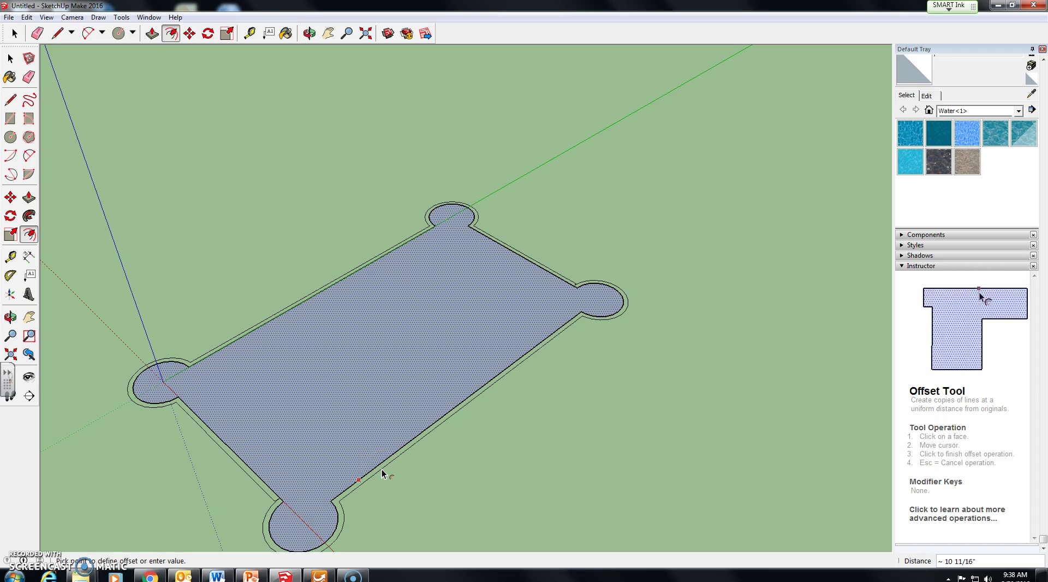
{"action": "left_click", "coordinate": [397, 480]}
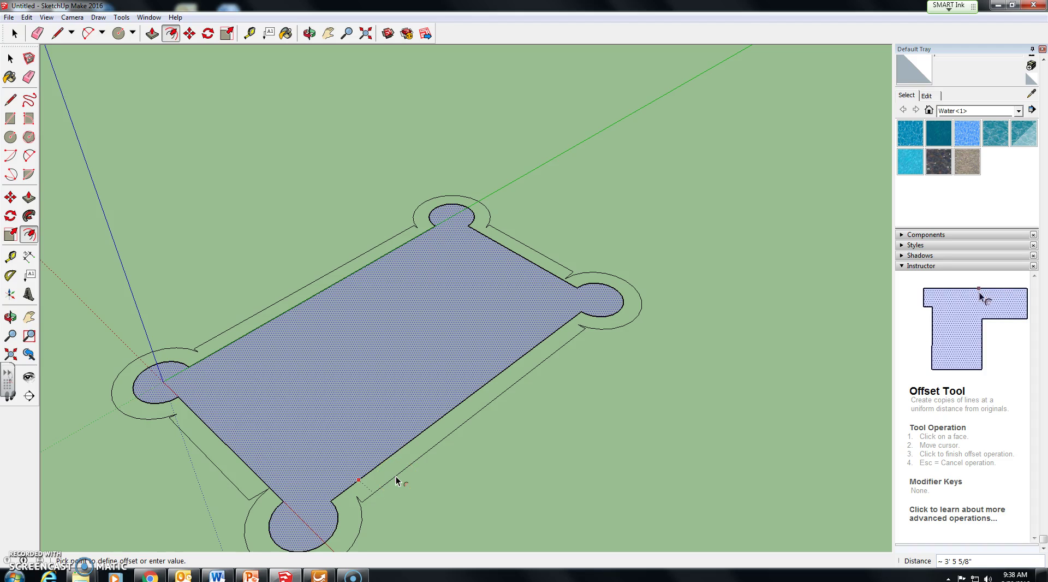
{"action": "left_click", "coordinate": [402, 479]}
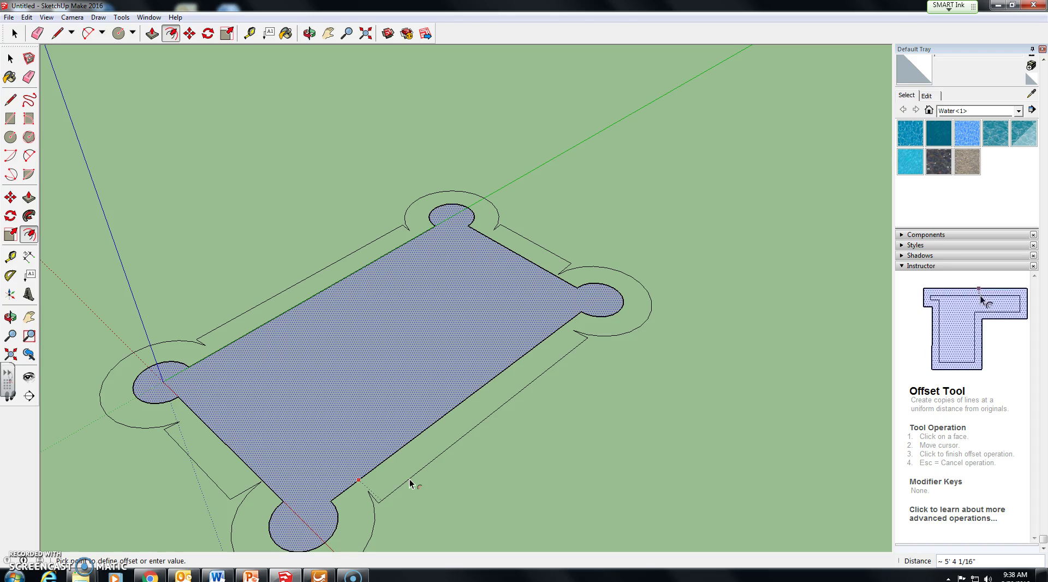
{"action": "type", "text": "18\""}
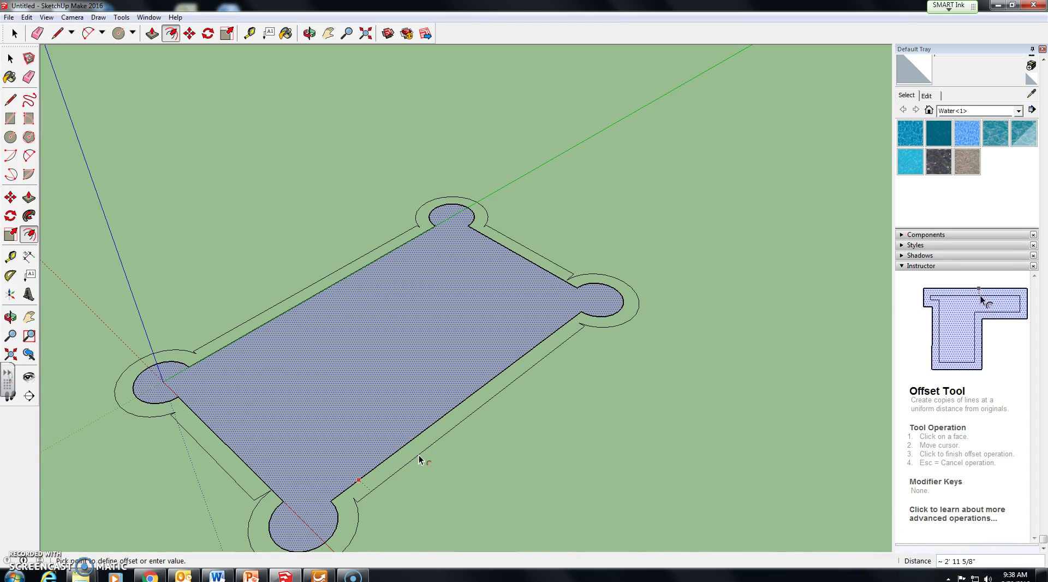
{"action": "type", "text": "\""}
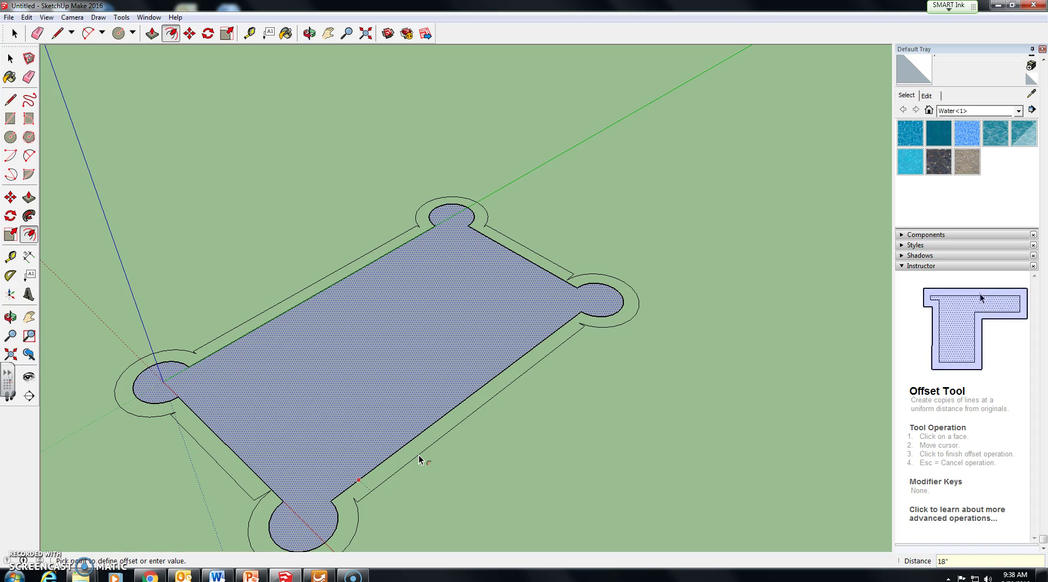
{"action": "key", "text": "Return"}
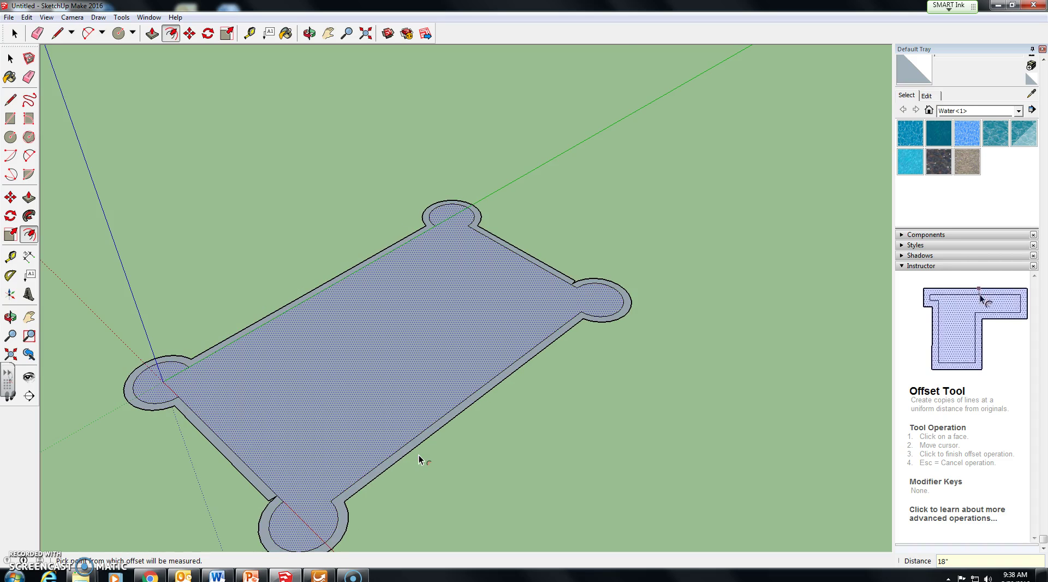
{"action": "scroll", "coordinate": [419, 460], "scroll_direction": "up", "scroll_amount": 3}
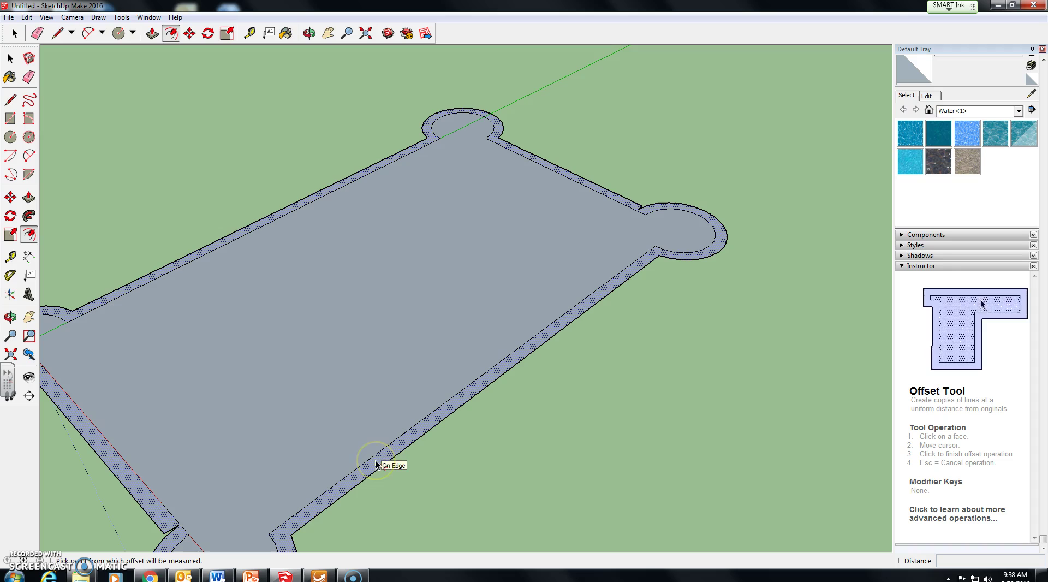
{"action": "left_click_drag", "start_coordinate": [376, 465], "coordinate": [362, 471]}
{"action": "scroll", "coordinate": [363, 471], "scroll_direction": "down", "scroll_amount": 3}
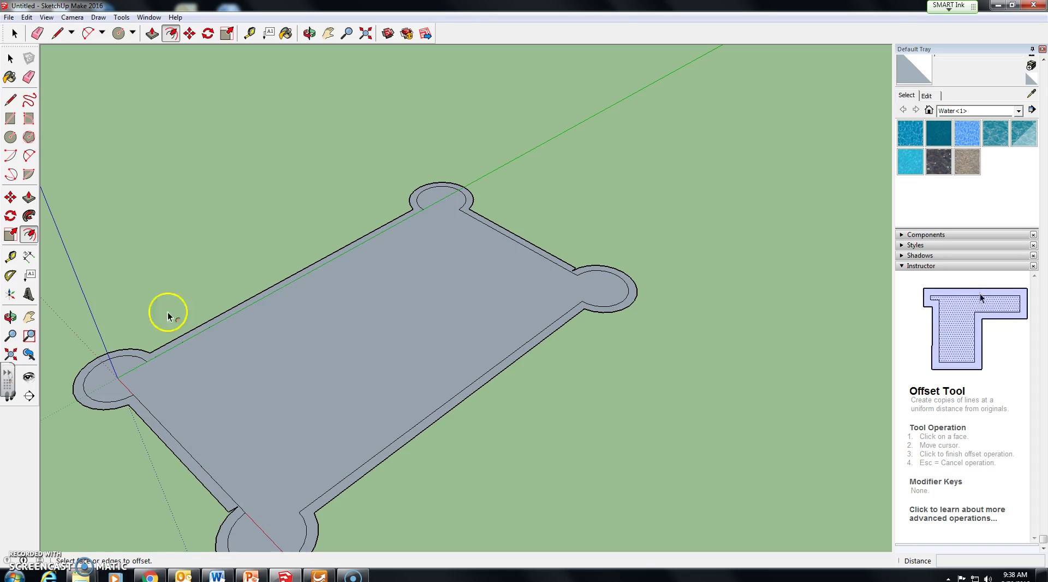
Push/pull the 18" border ring up 25' into walls with hollow round corner towers
{"action": "left_click", "coordinate": [31, 200]}
{"action": "scroll", "coordinate": [347, 487], "scroll_direction": "up", "scroll_amount": 4}
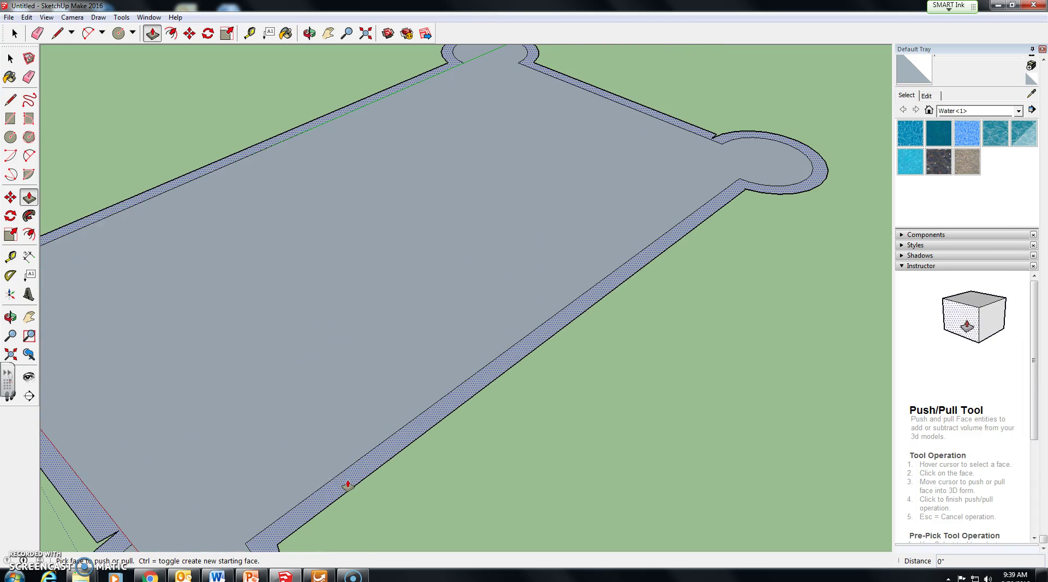
{"action": "scroll", "coordinate": [348, 485], "scroll_direction": "down", "scroll_amount": 1}
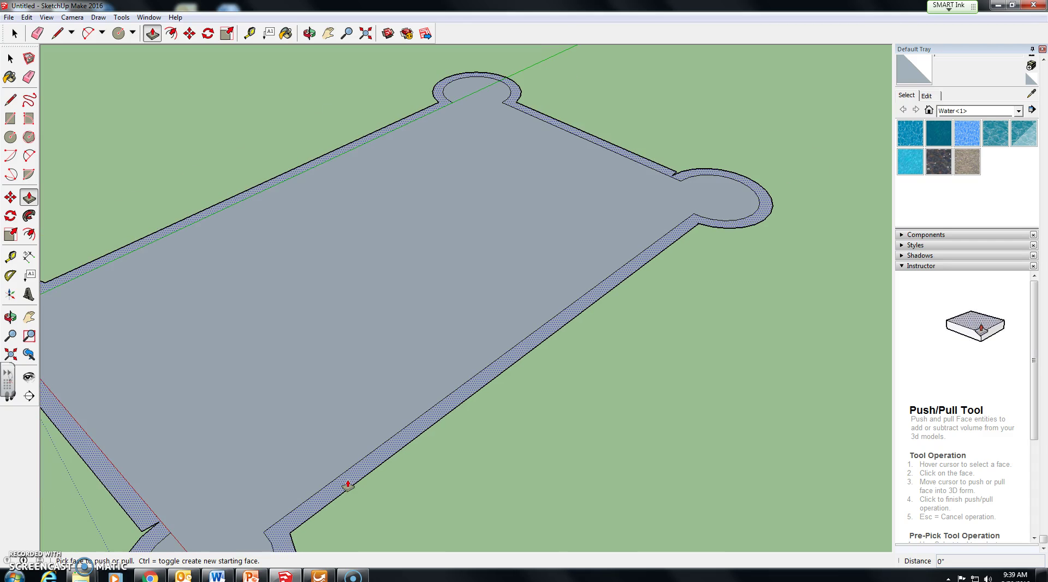
{"action": "left_click_drag", "start_coordinate": [345, 483], "coordinate": [305, 287]}
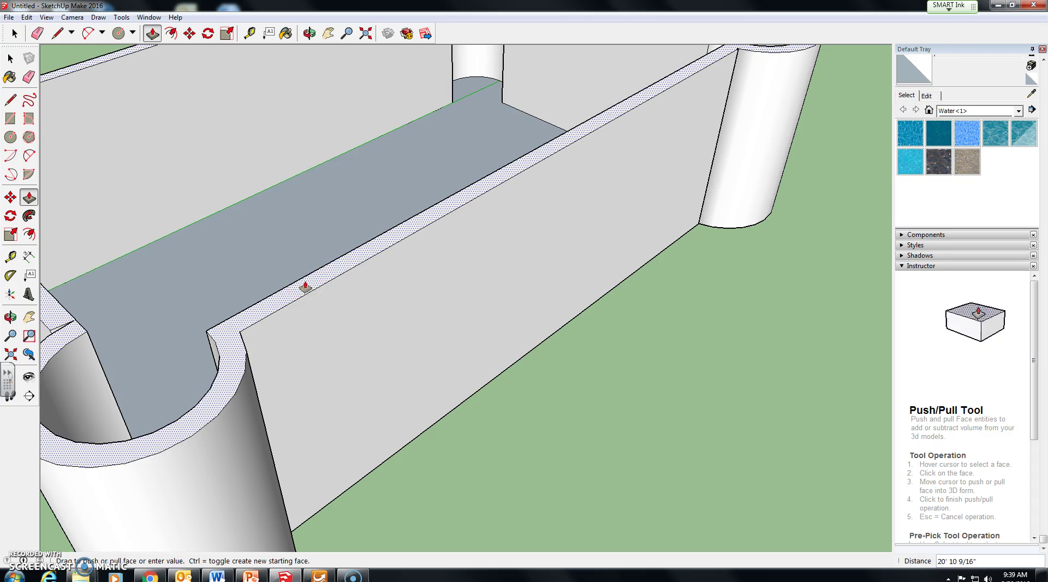
{"action": "type", "text": "25"}
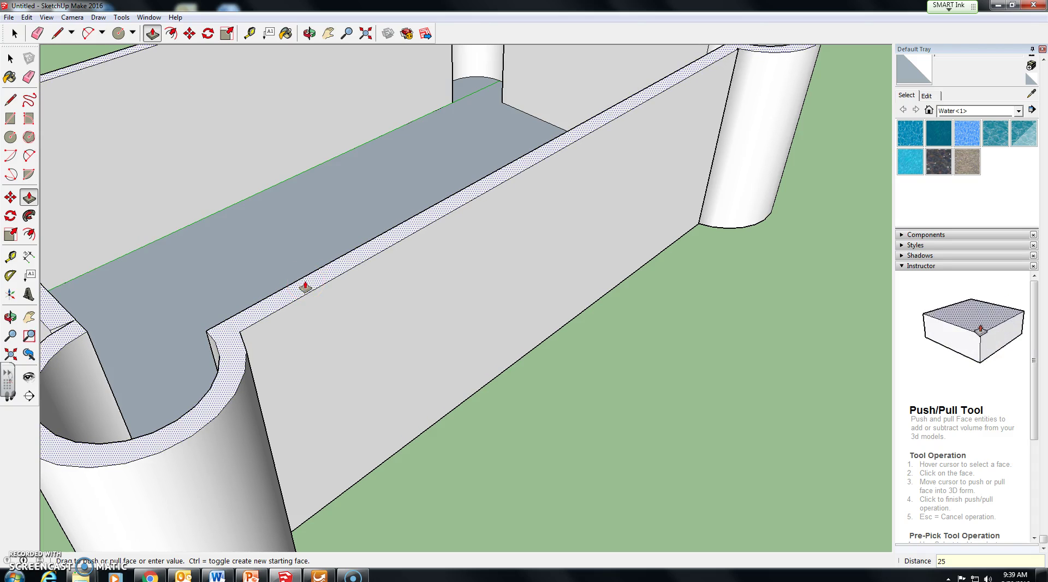
{"action": "key", "text": "Return"}
{"action": "scroll", "coordinate": [305, 288], "scroll_direction": "down", "scroll_amount": 5}
Orbit around the walled castle from high, low and overhead angles, ending on a top-down view
{"action": "left_click", "coordinate": [297, 218]}
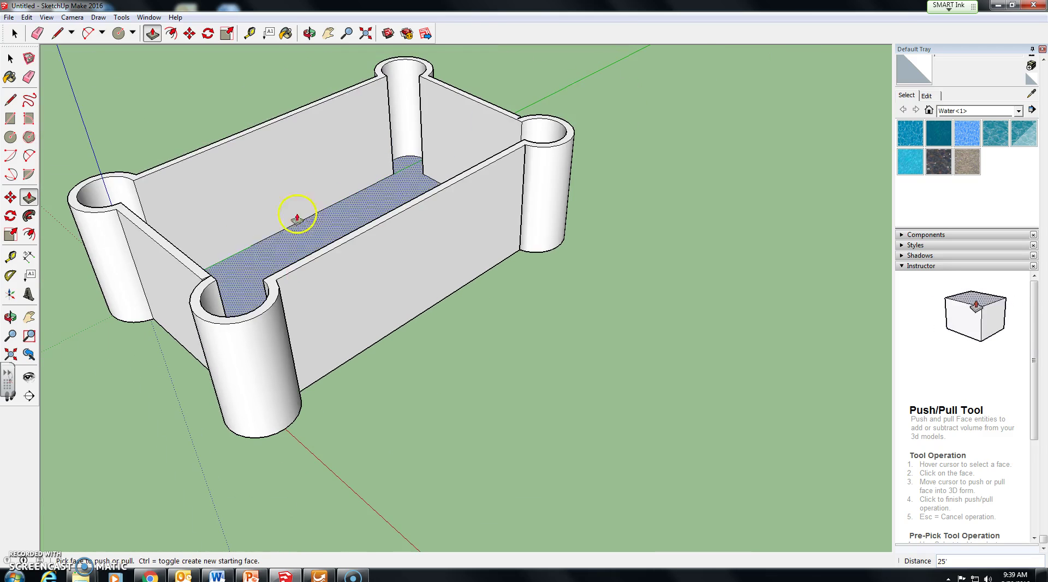
{"action": "left_click", "coordinate": [309, 34]}
{"action": "left_click_drag", "start_coordinate": [241, 243], "coordinate": [624, 217]}
{"action": "left_click_drag", "start_coordinate": [203, 335], "coordinate": [615, 256]}
{"action": "left_click_drag", "start_coordinate": [463, 333], "coordinate": [419, 297]}
{"action": "left_click", "coordinate": [328, 40]}
Measure one wall from its bottom midpoint to the top, confirming 25' and leaving a guide line
{"action": "left_click", "coordinate": [309, 33]}
{"action": "left_click_drag", "start_coordinate": [348, 281], "coordinate": [498, 234]}
{"action": "scroll", "coordinate": [300, 101], "scroll_direction": "up", "scroll_amount": 1}
{"action": "left_click", "coordinate": [249, 35]}
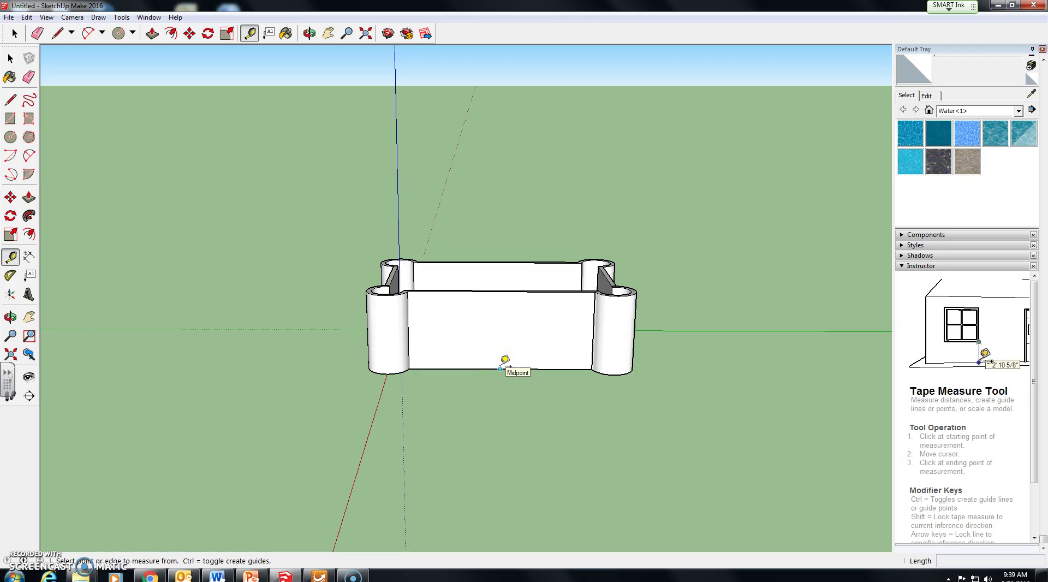
{"action": "left_click_drag", "start_coordinate": [501, 369], "coordinate": [500, 292]}
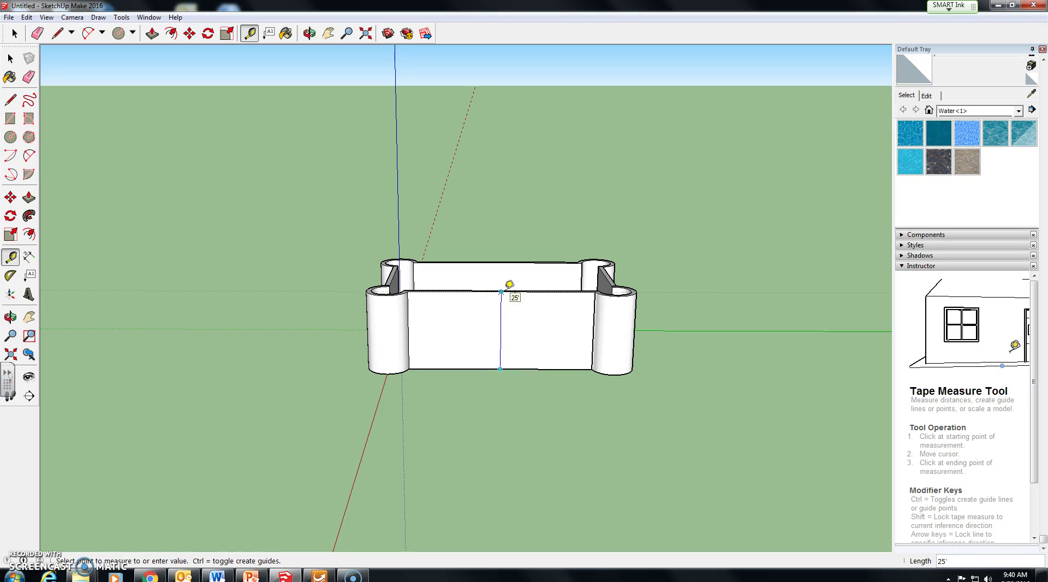
{"action": "scroll", "coordinate": [382, 286], "scroll_direction": "up", "scroll_amount": 6}
{"action": "middle_click_drag", "start_coordinate": [381, 290], "coordinate": [479, 281]}
{"action": "left_click", "coordinate": [481, 218]}
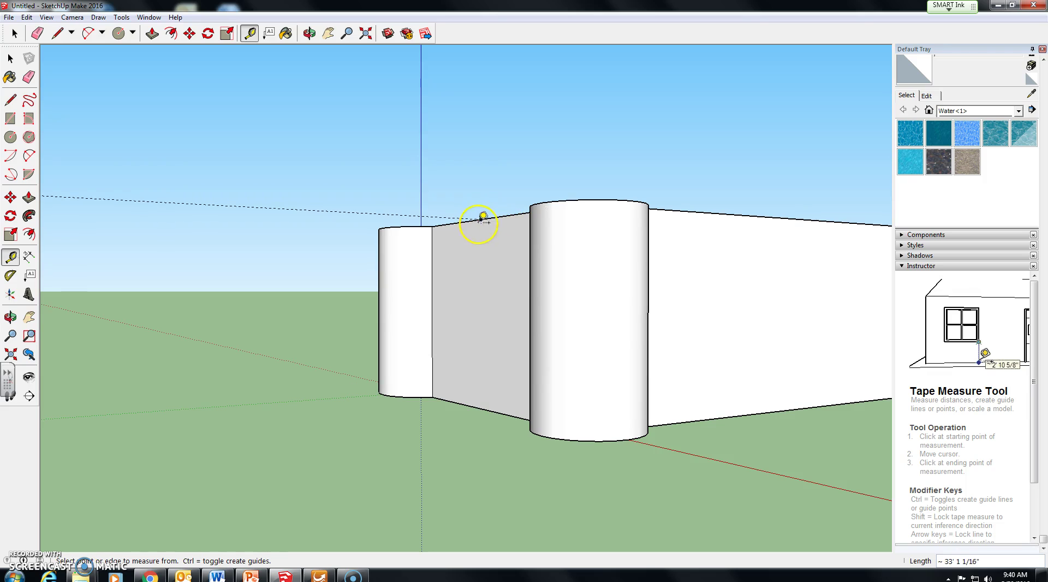
Measure a second wall's height from its bottom midpoint, again reading 25'
{"action": "left_click", "coordinate": [481, 408]}
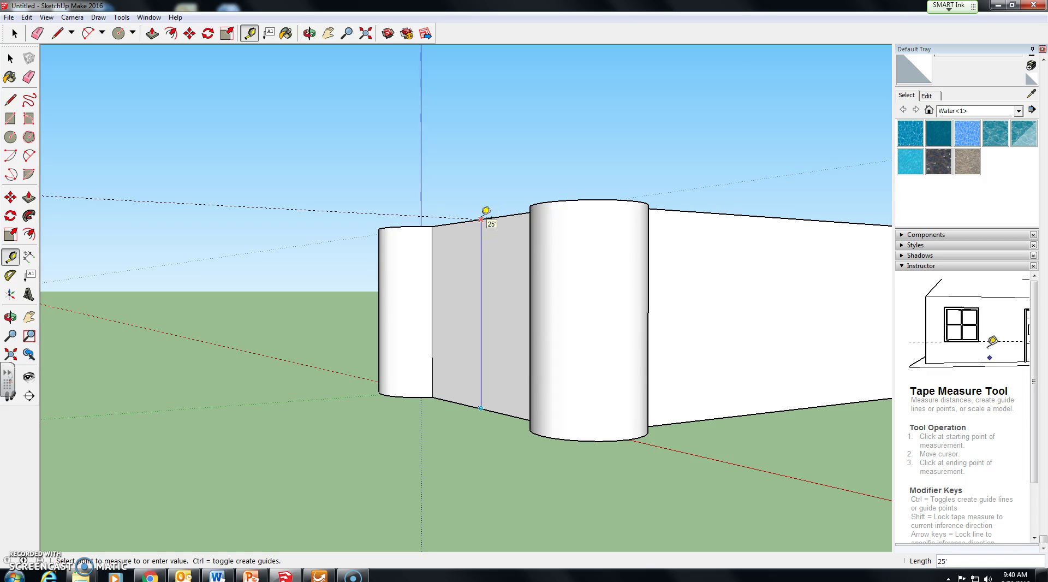
{"action": "scroll", "coordinate": [496, 300], "scroll_direction": "down", "scroll_amount": 5}
{"action": "middle_click_drag", "start_coordinate": [496, 300], "coordinate": [375, 387]}
{"action": "left_click", "coordinate": [379, 389]}
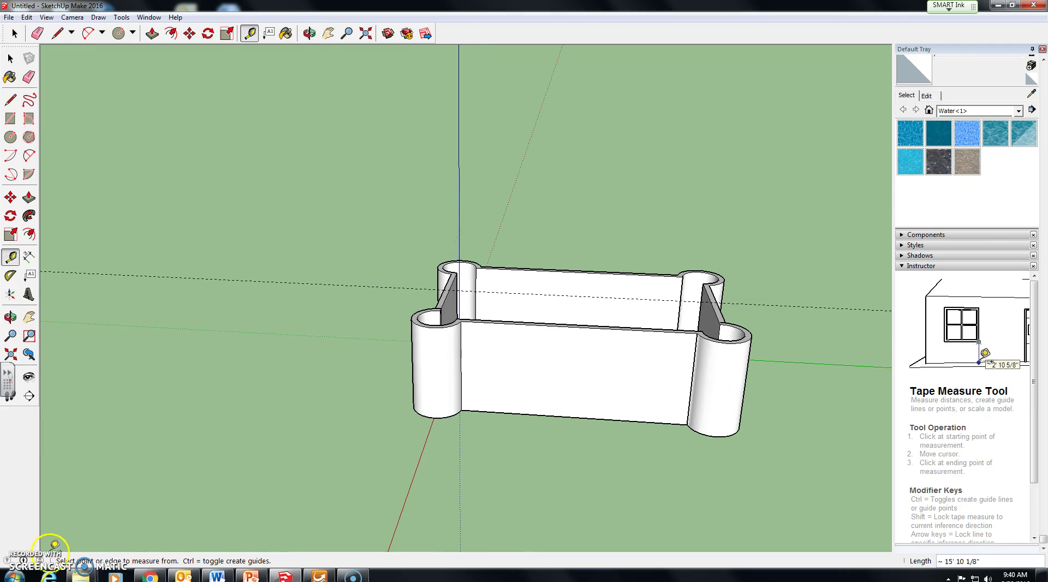